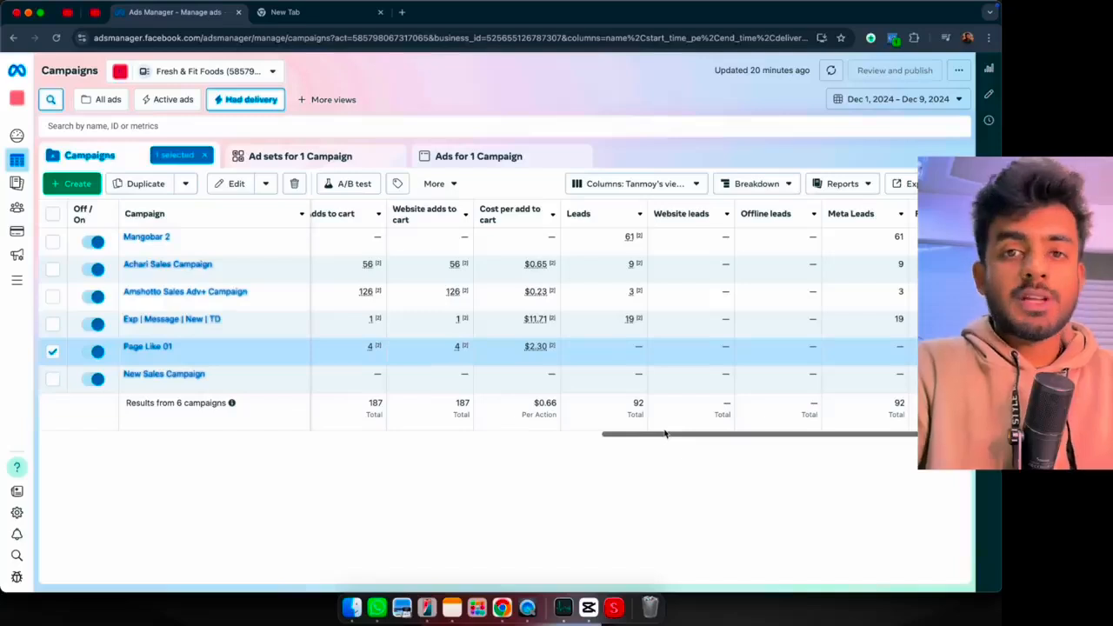
# Step: Examine the available column presets and the metrics across the campaigns table
pyautogui.click(632, 184)
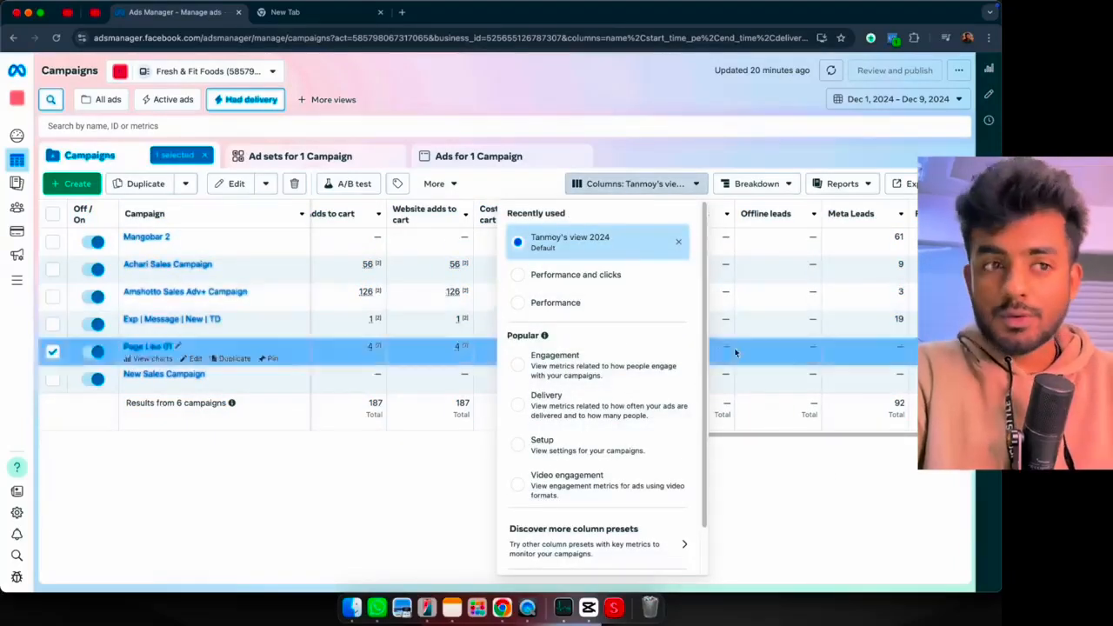
pyautogui.click(819, 505)
pyautogui.moveTo(800, 438); pyautogui.dragTo(167, 449)
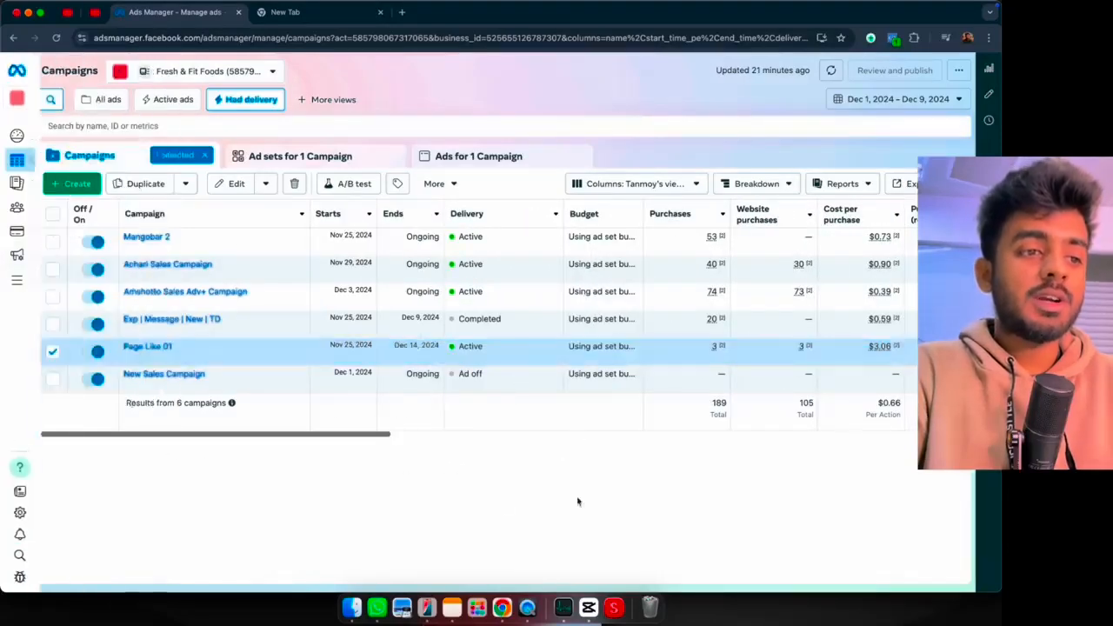
pyautogui.moveTo(362, 439); pyautogui.dragTo(597, 451)
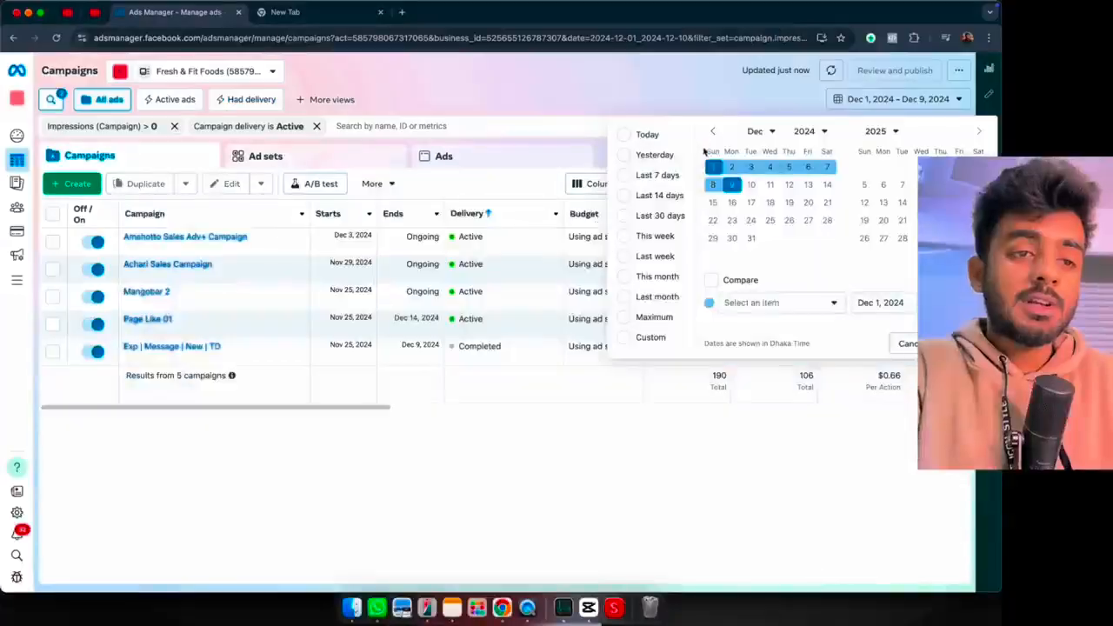
# Step: Set the campaign reporting date range to Nov 1, 2024 – Dec 9, 2024
pyautogui.click(714, 135)
pyautogui.click(804, 168)
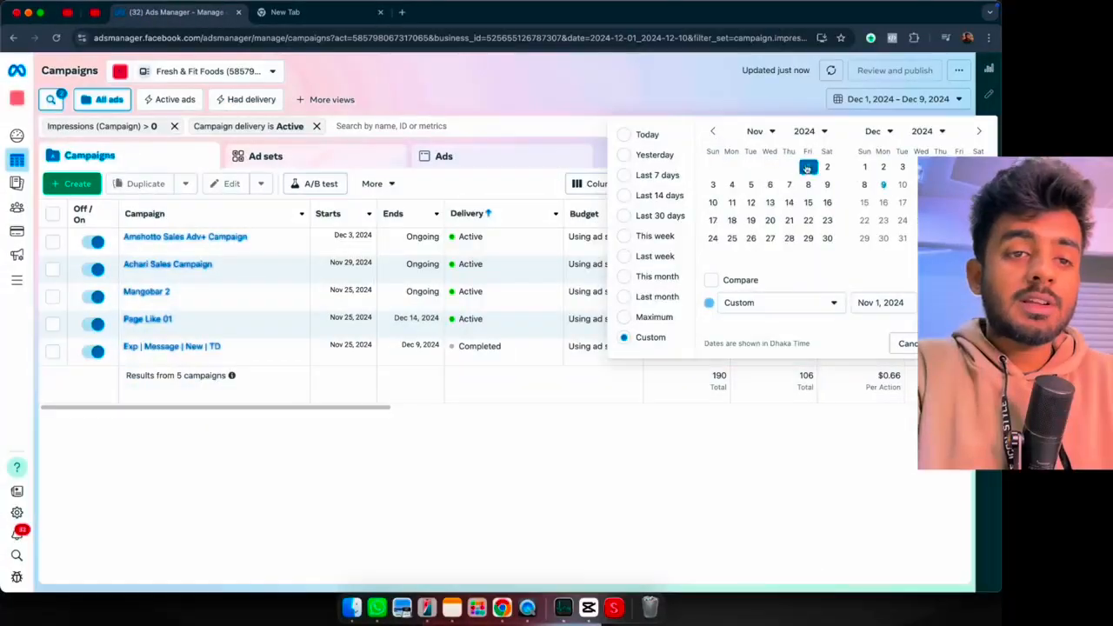
pyautogui.click(884, 185)
pyautogui.click(952, 343)
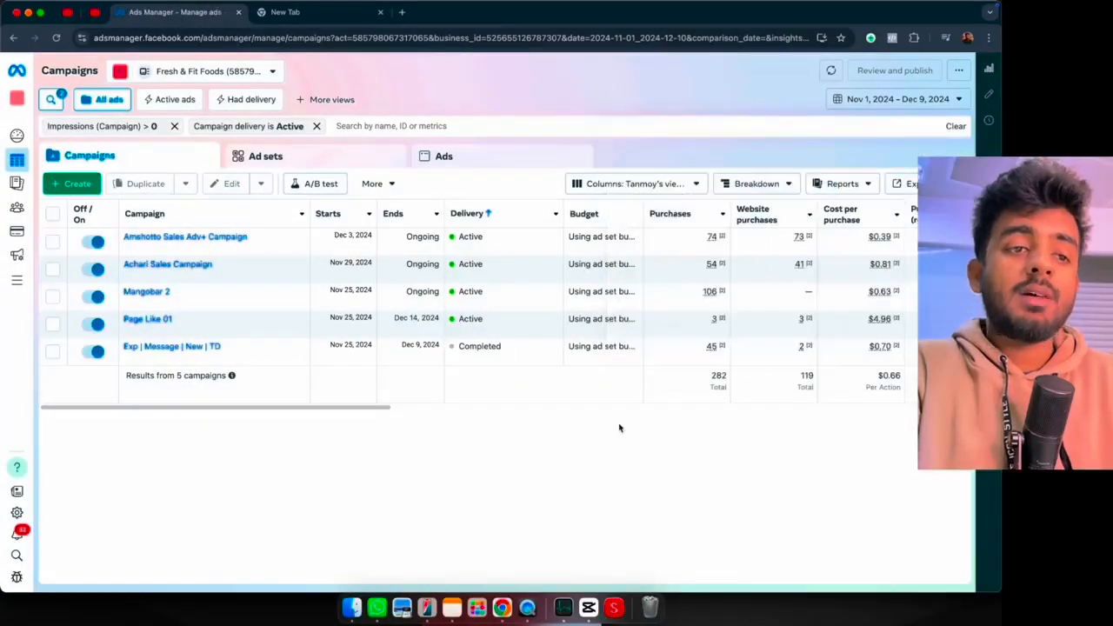
# Step: Switch the campaigns table to the Performance column preset and look through its metrics
pyautogui.moveTo(341, 407); pyautogui.dragTo(557, 444)
pyautogui.moveTo(594, 215)
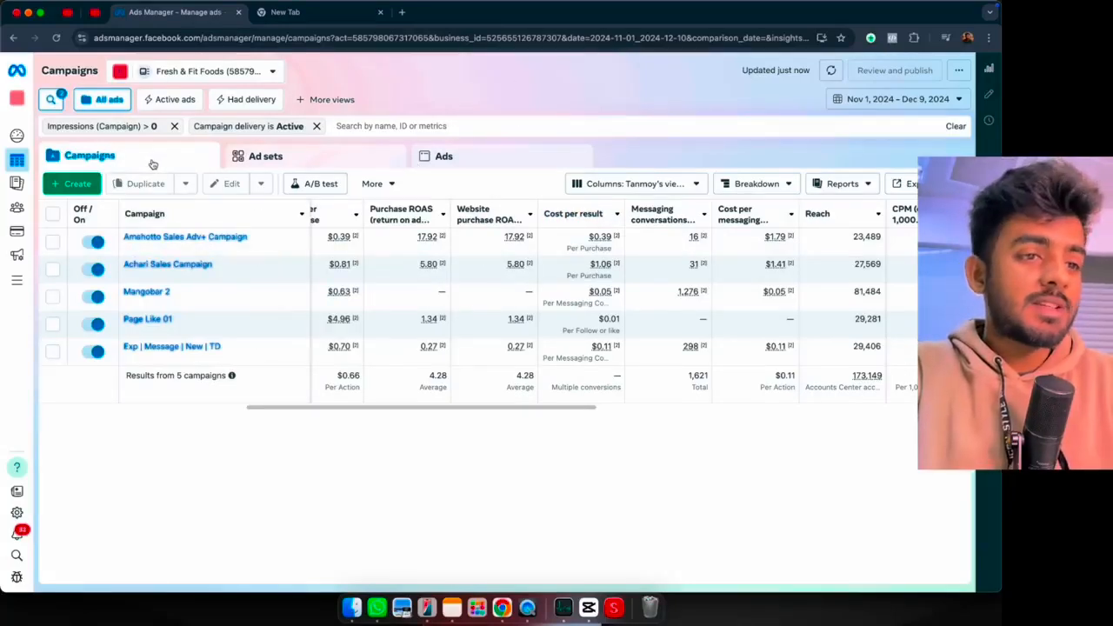
pyautogui.click(592, 185)
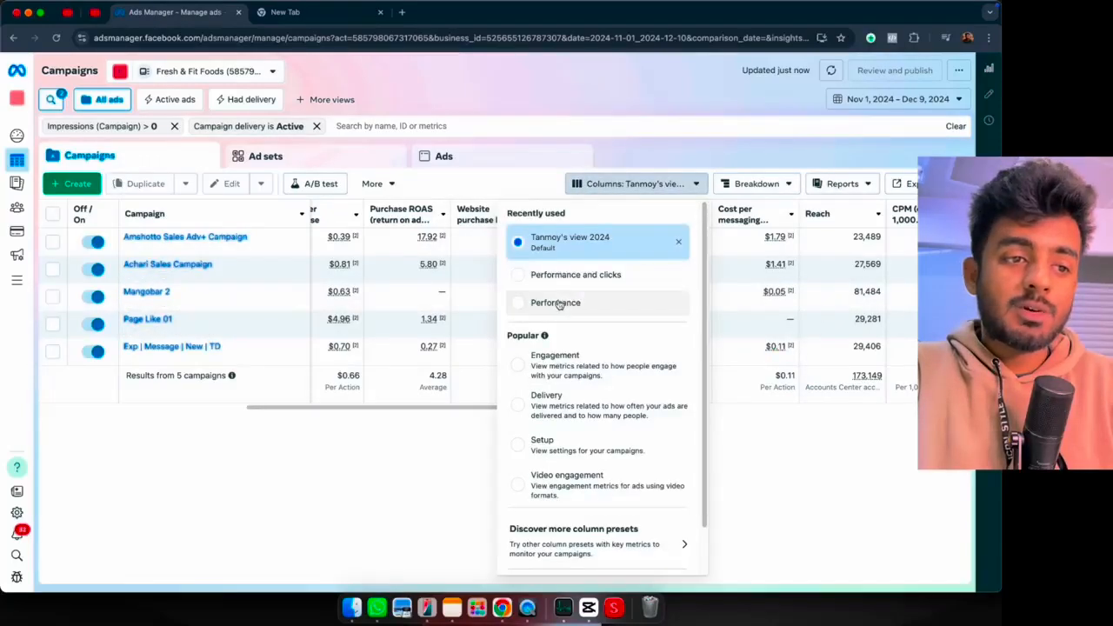
pyautogui.click(558, 304)
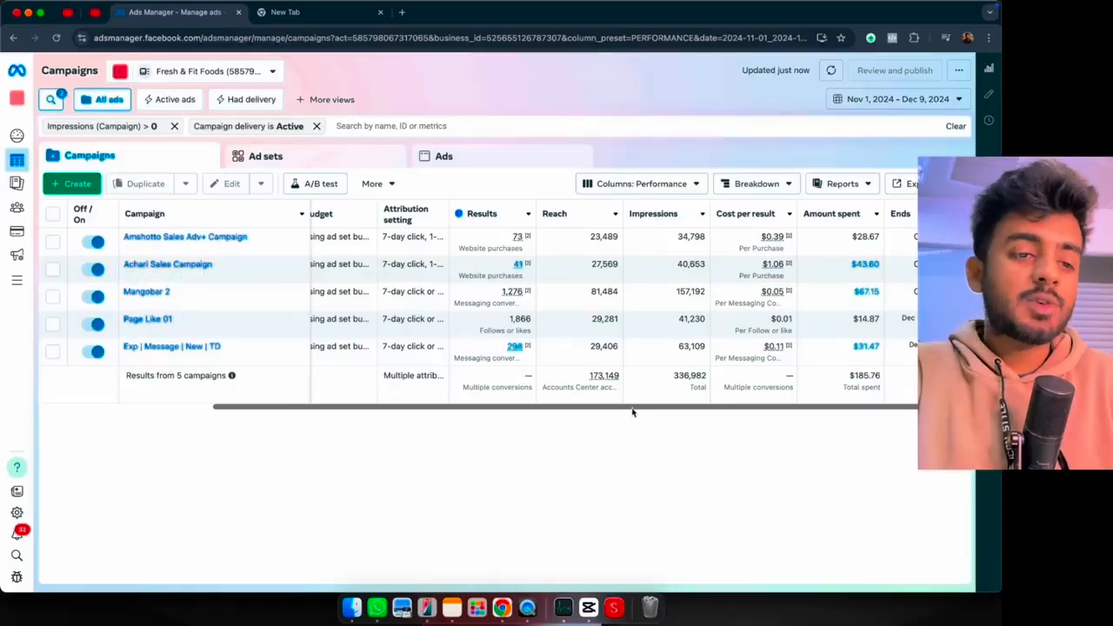
pyautogui.moveTo(633, 413); pyautogui.dragTo(677, 434)
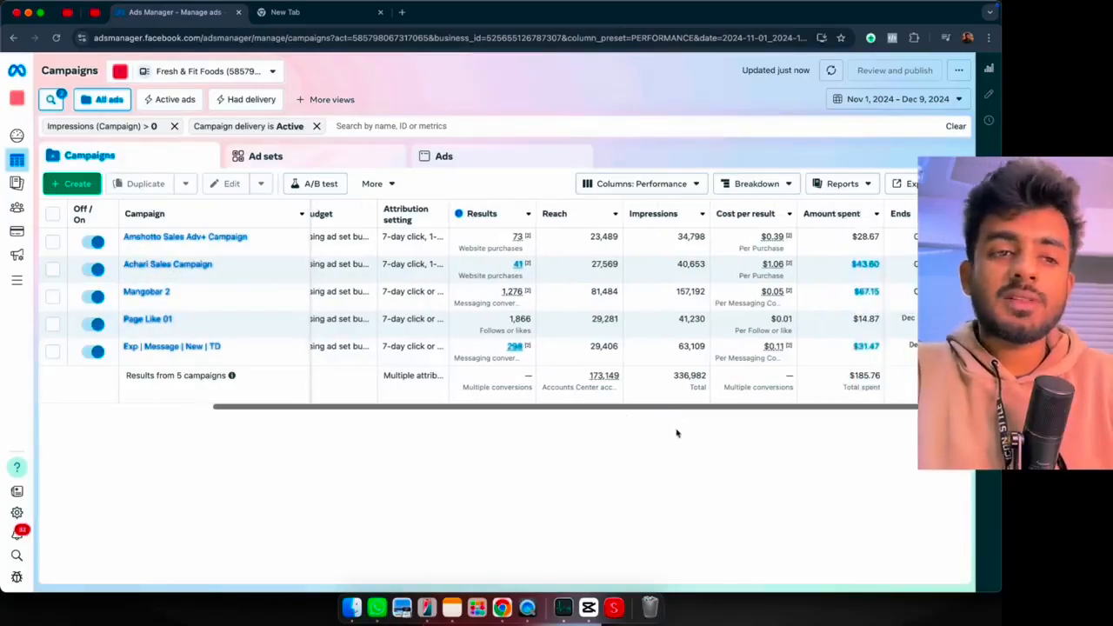
# Step: Apply the Performance and clicks column preset to the campaigns table and review its columns
pyautogui.click(687, 186)
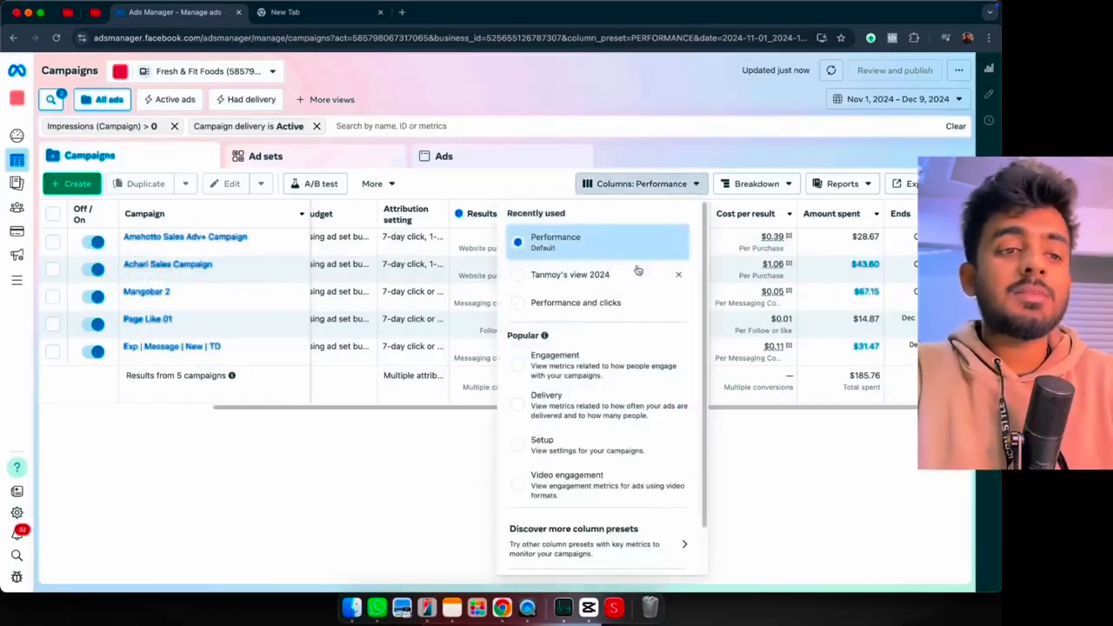
pyautogui.click(590, 305)
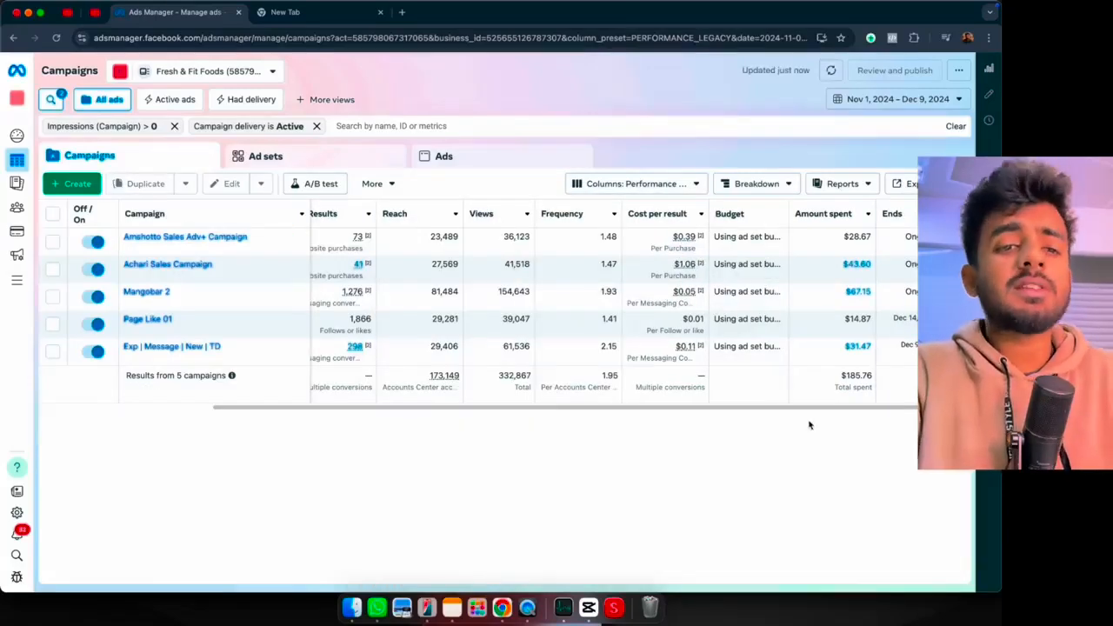
pyautogui.hscroll(-5, 777, 409)
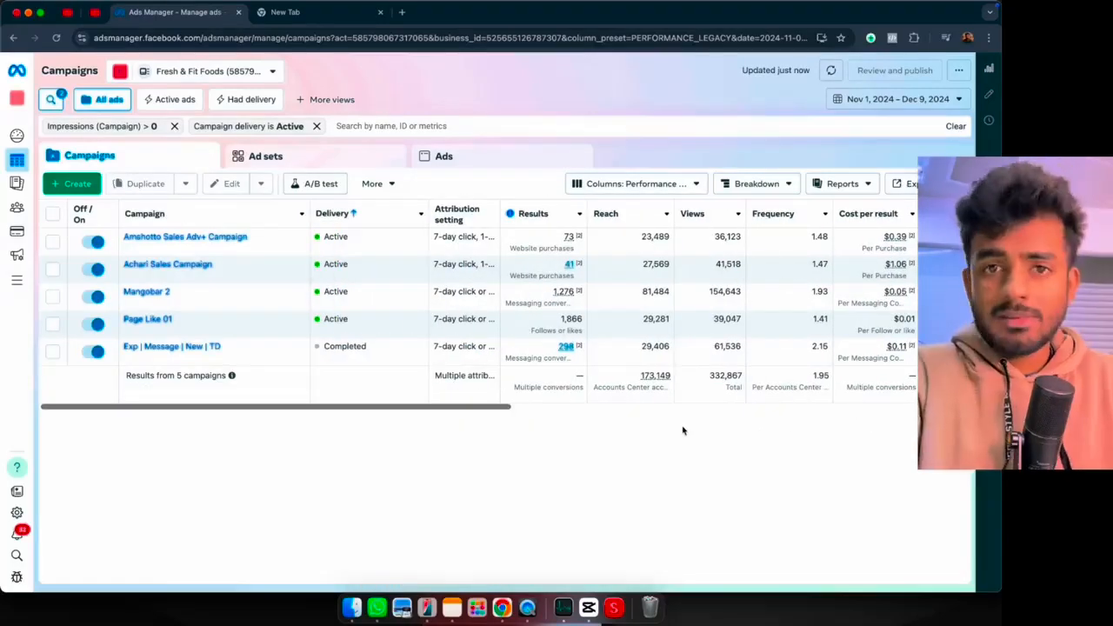
pyautogui.hscroll(5, 683, 431)
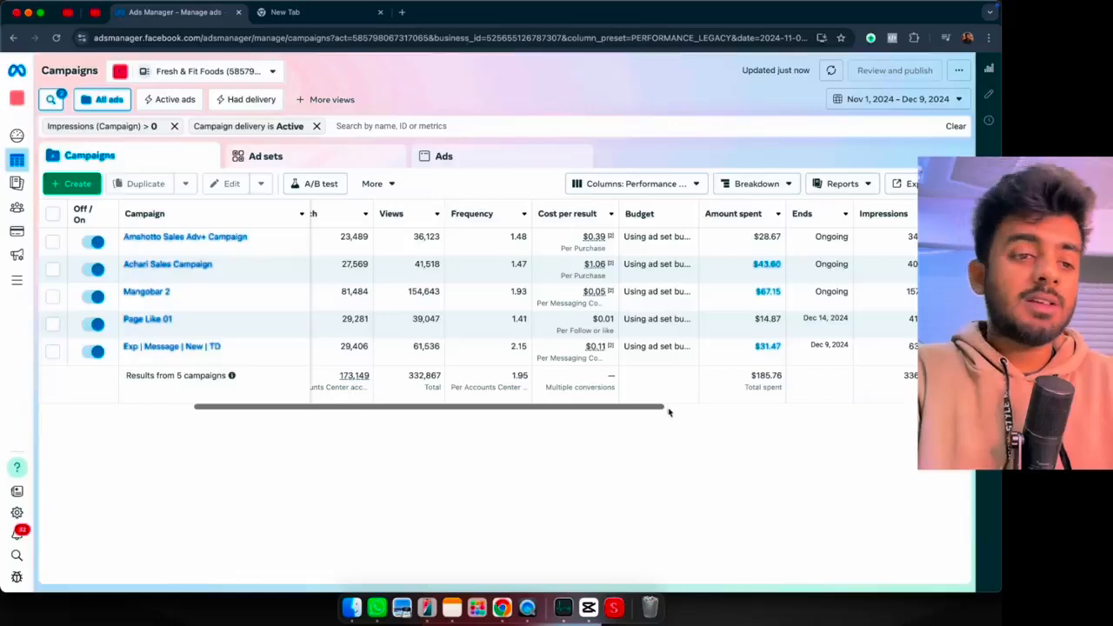
pyautogui.moveTo(658, 408); pyautogui.dragTo(414, 420)
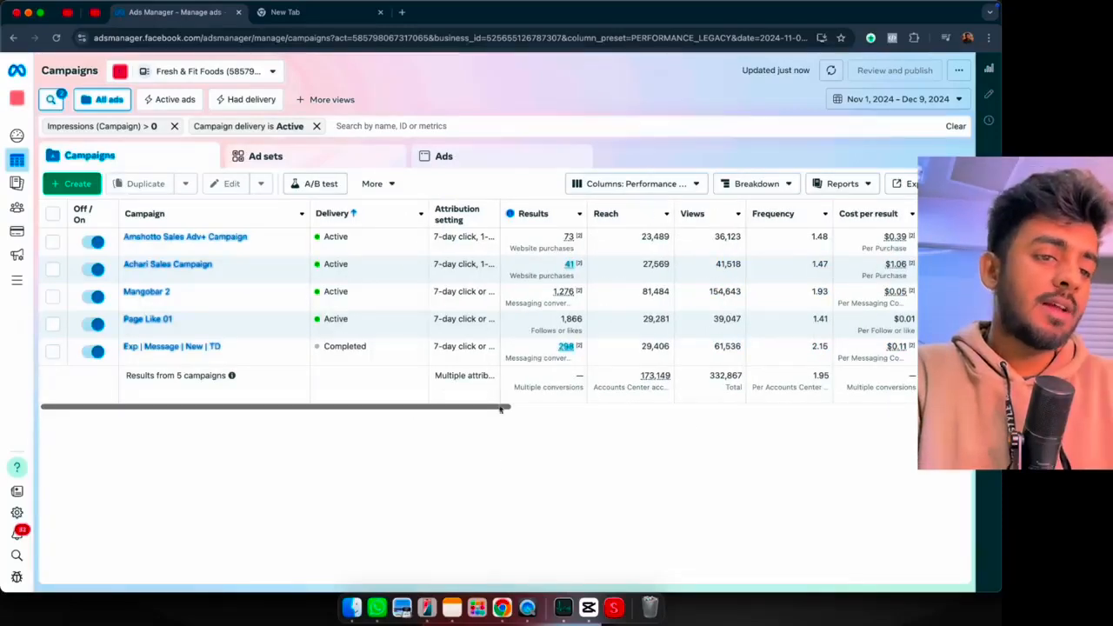
pyautogui.moveTo(497, 412); pyautogui.dragTo(736, 410)
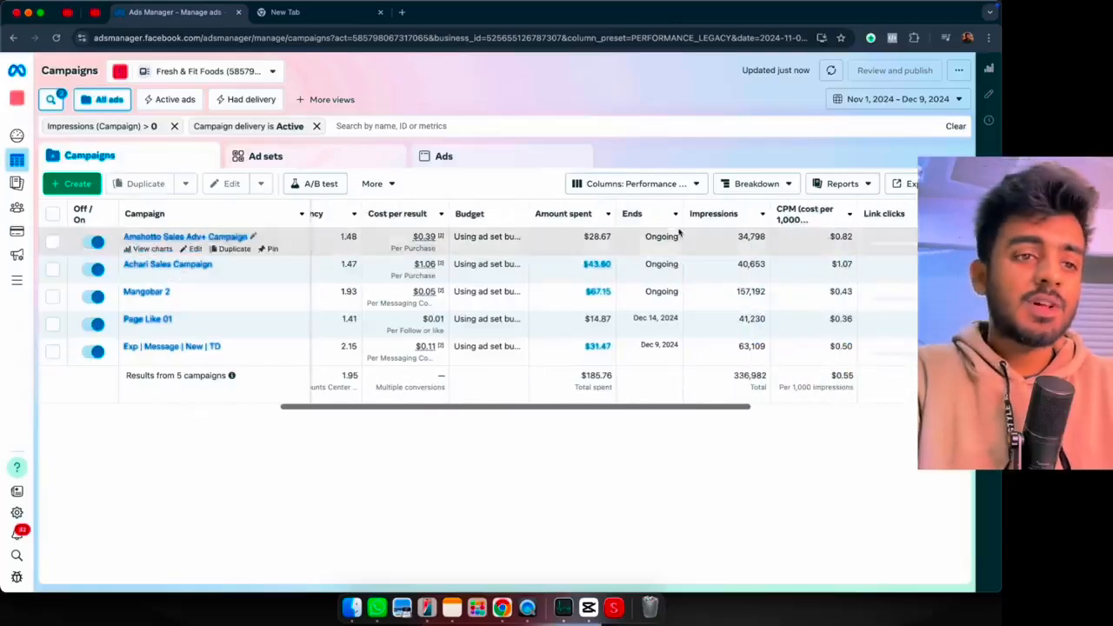
# Step: Open column customization and remove every preselected column except Campaign
pyautogui.click(636, 183)
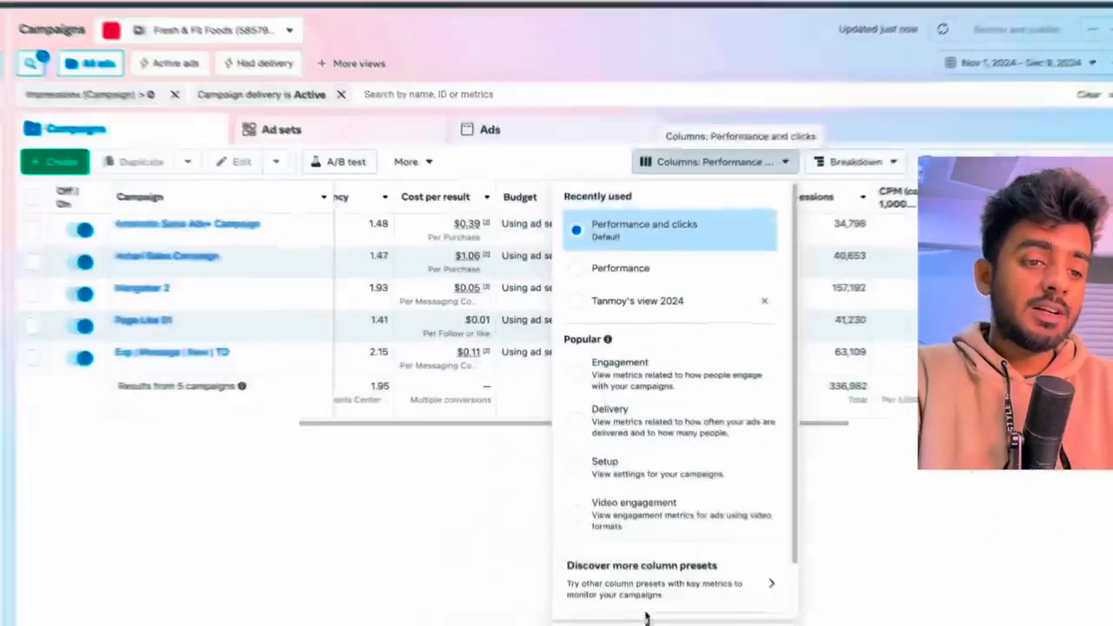
pyautogui.scroll(-2, 645, 613)
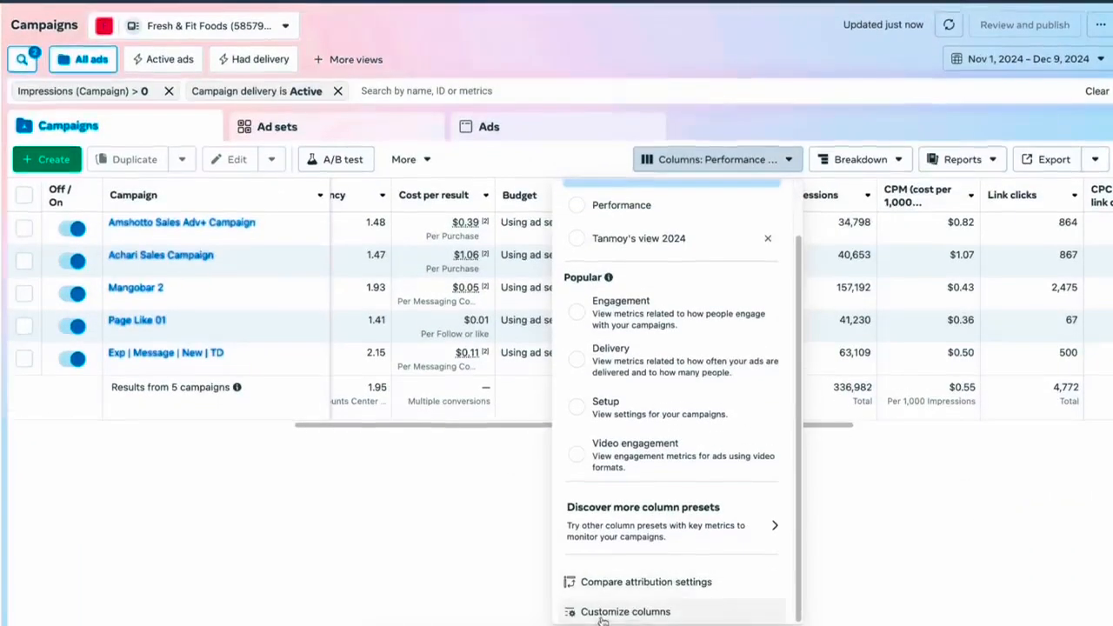
pyautogui.click(606, 613)
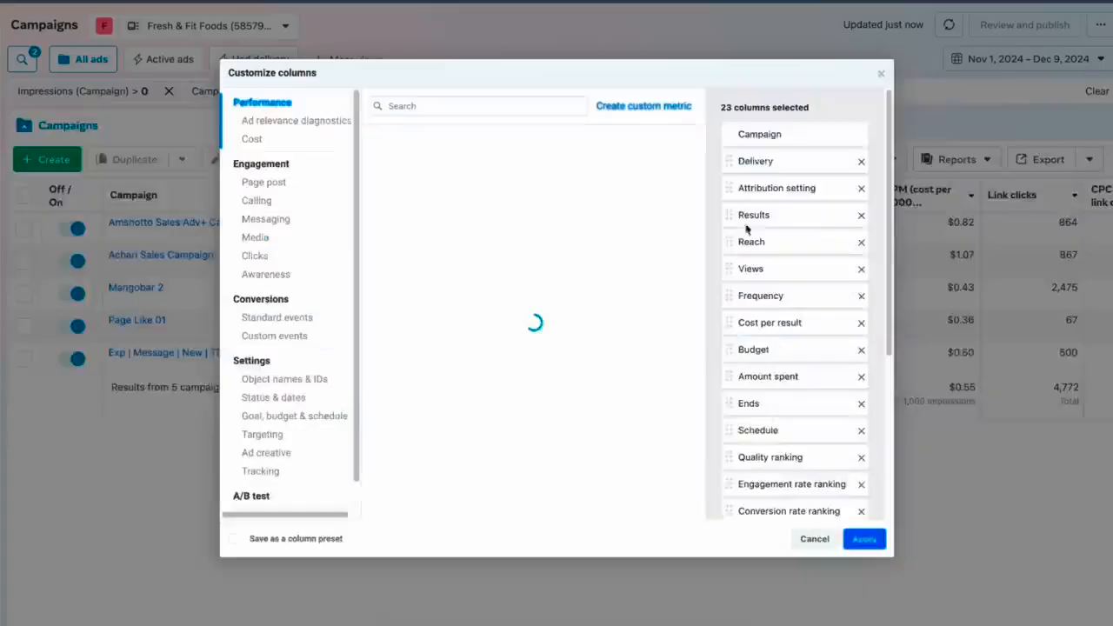
pyautogui.click(862, 162)
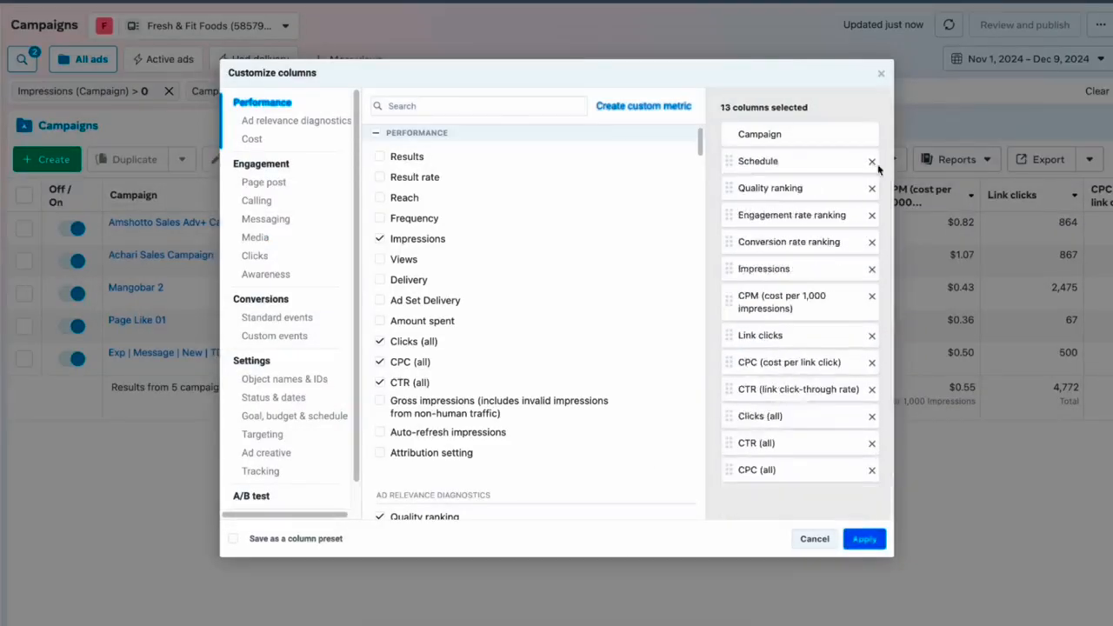
pyautogui.click(866, 163)
pyautogui.click(870, 162)
pyautogui.click(873, 163)
pyautogui.click(873, 163)
pyautogui.click(872, 163)
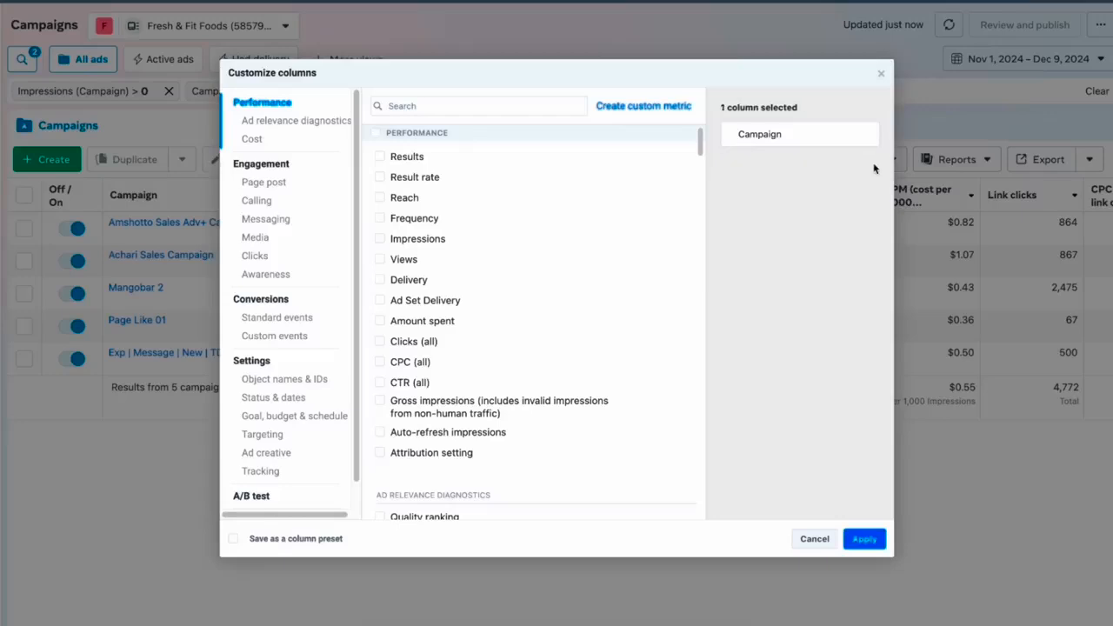
# Step: Look through the available metric categories, from Performance down to A/B test and Optimization
pyautogui.scroll(-1, 268, 293)
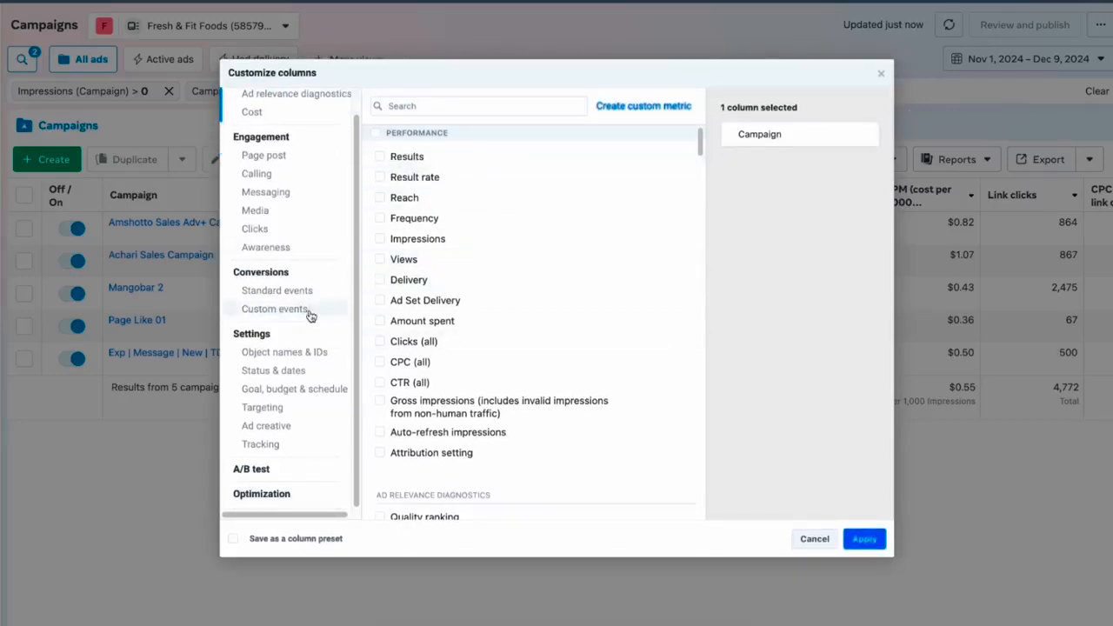
pyautogui.click(258, 474)
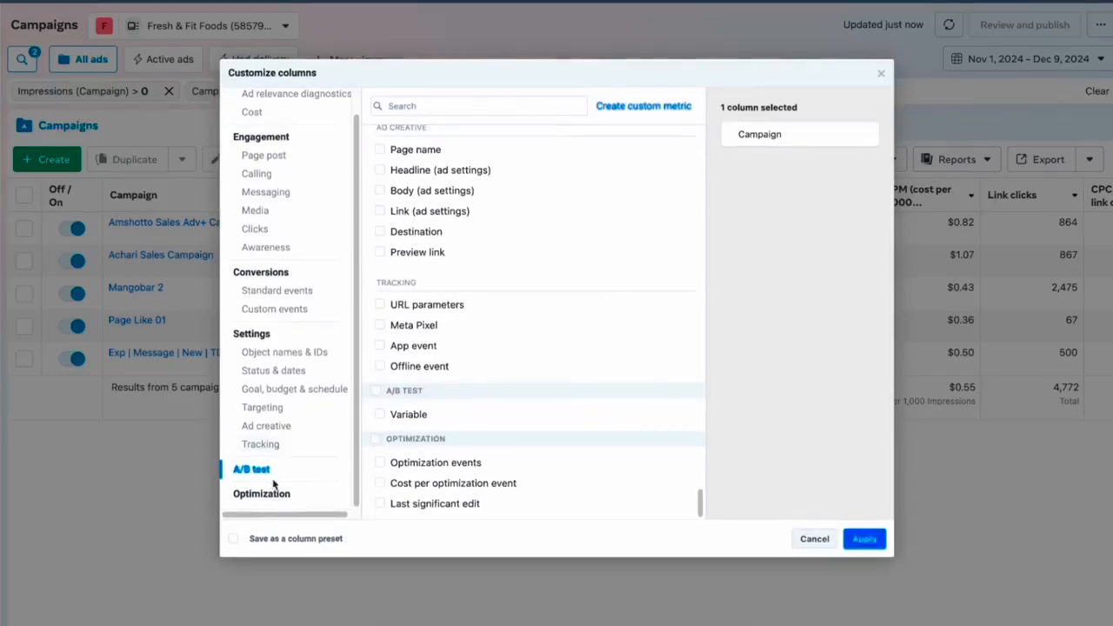
pyautogui.click(263, 494)
pyautogui.scroll(1, 279, 293)
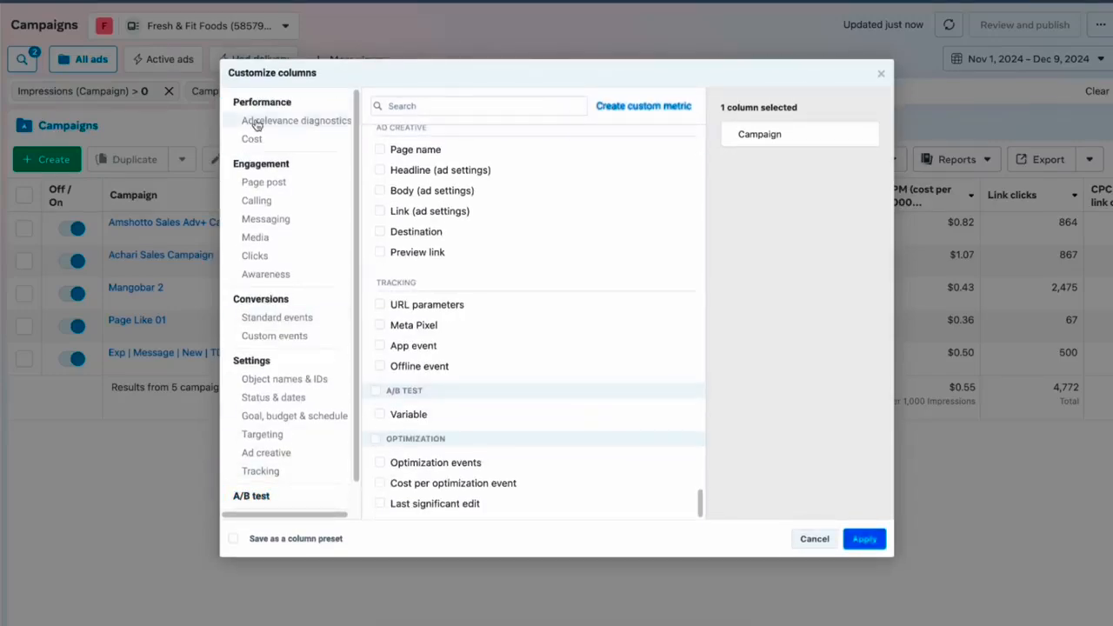
pyautogui.click(252, 121)
pyautogui.scroll(-10, 454, 292)
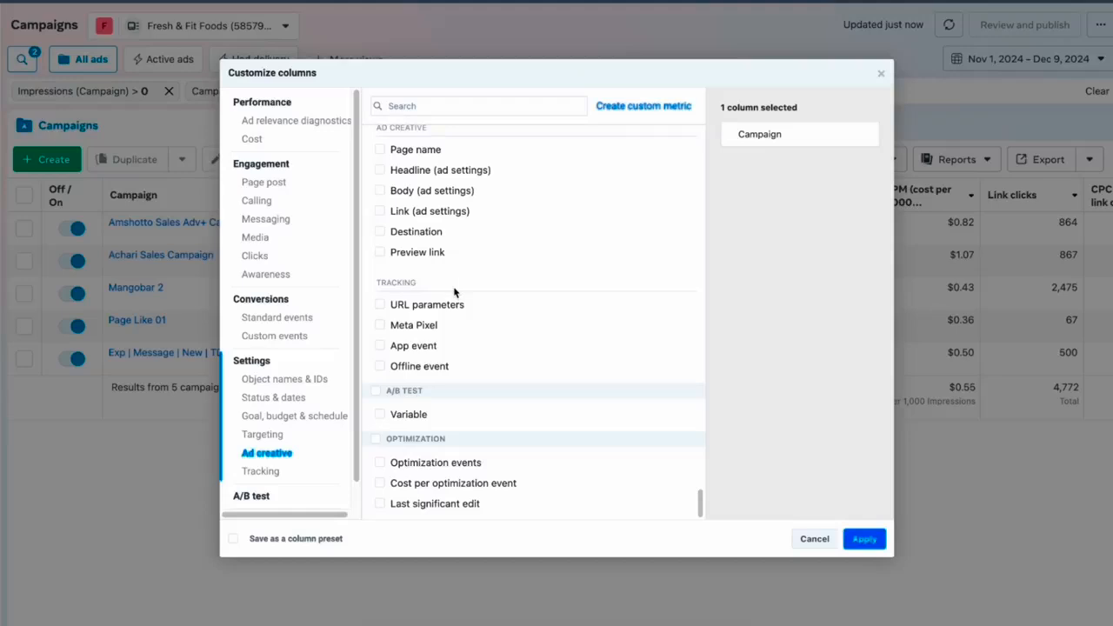
pyautogui.scroll(10, 454, 292)
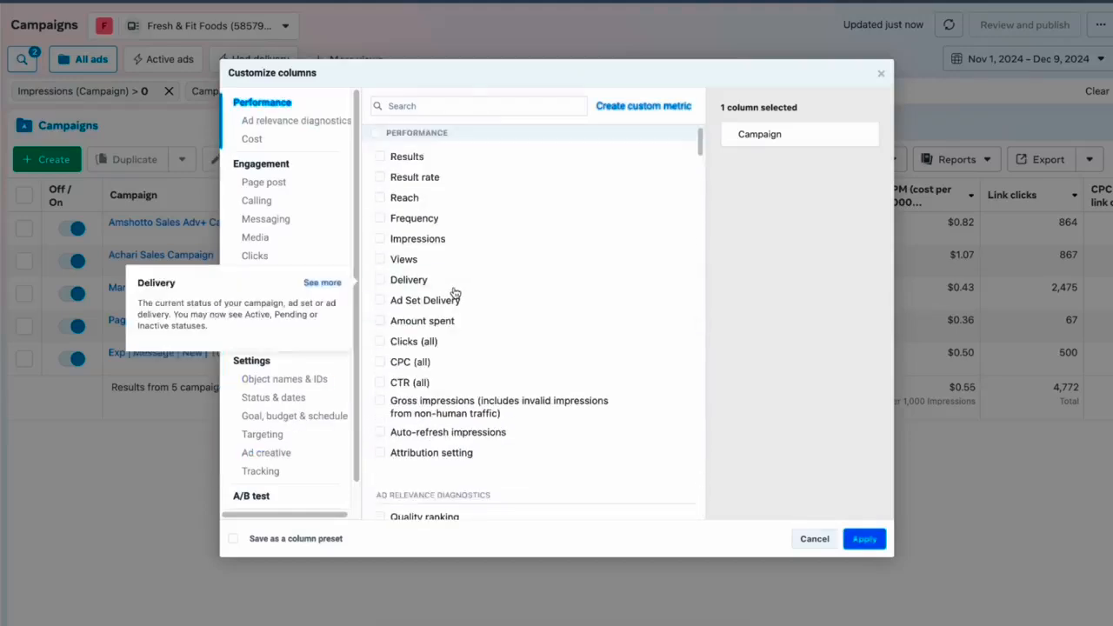
# Step: Find and add the Delivery, Starts and Ends columns to the custom column selection
pyautogui.click(403, 106)
pyautogui.write('deli')
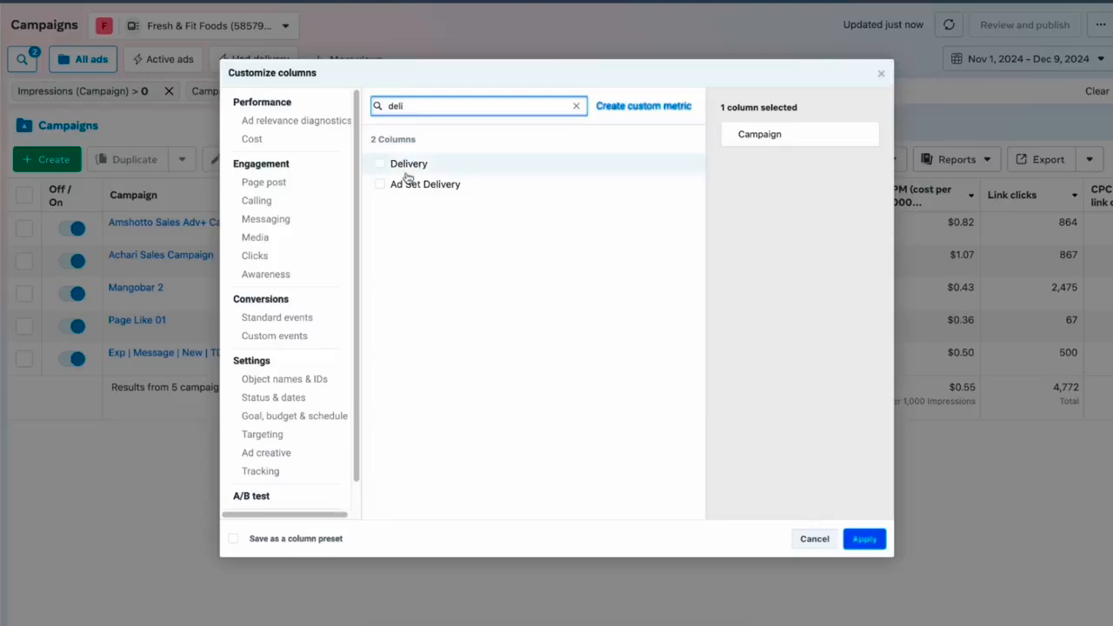
pyautogui.click(405, 165)
pyautogui.hotkey('ctrl', 'a')
pyautogui.write('star')
pyautogui.click(403, 225)
pyautogui.hotkey('ctrl', 'a')
pyautogui.write('end')
pyautogui.click(402, 164)
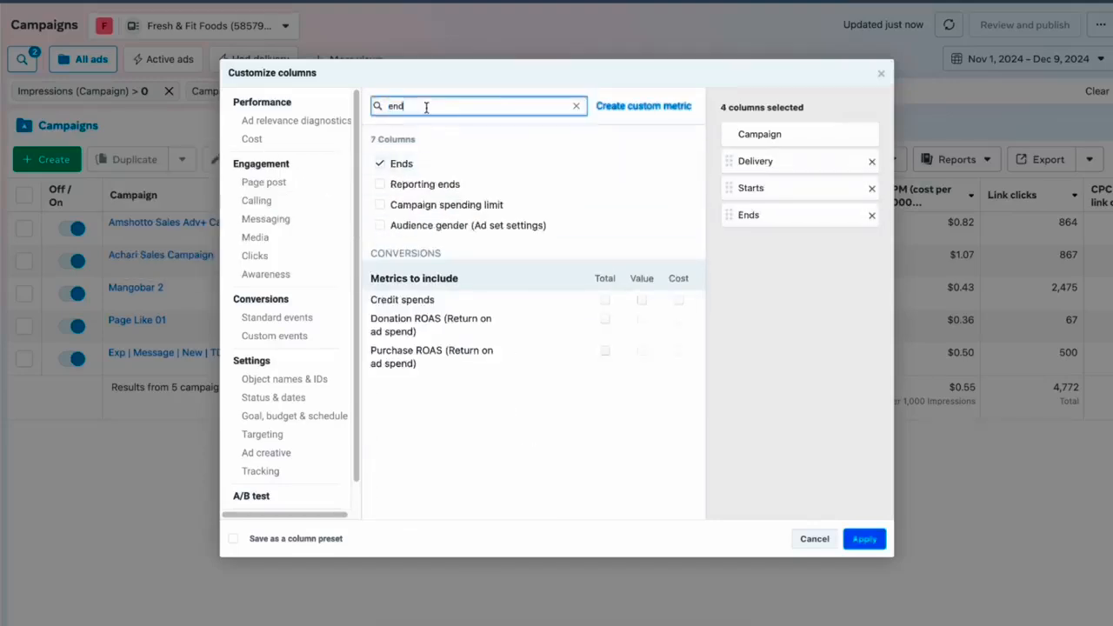
# Step: Find and add the CPM (cost per 1,000 impressions) and Amount spent columns
pyautogui.hotkey('ctrl', 'a')
pyautogui.write('cpm')
pyautogui.click(467, 163)
pyautogui.click(425, 105)
pyautogui.hotkey('ctrl', 'a')
pyautogui.press('BackSpace')
pyautogui.write('Spe')
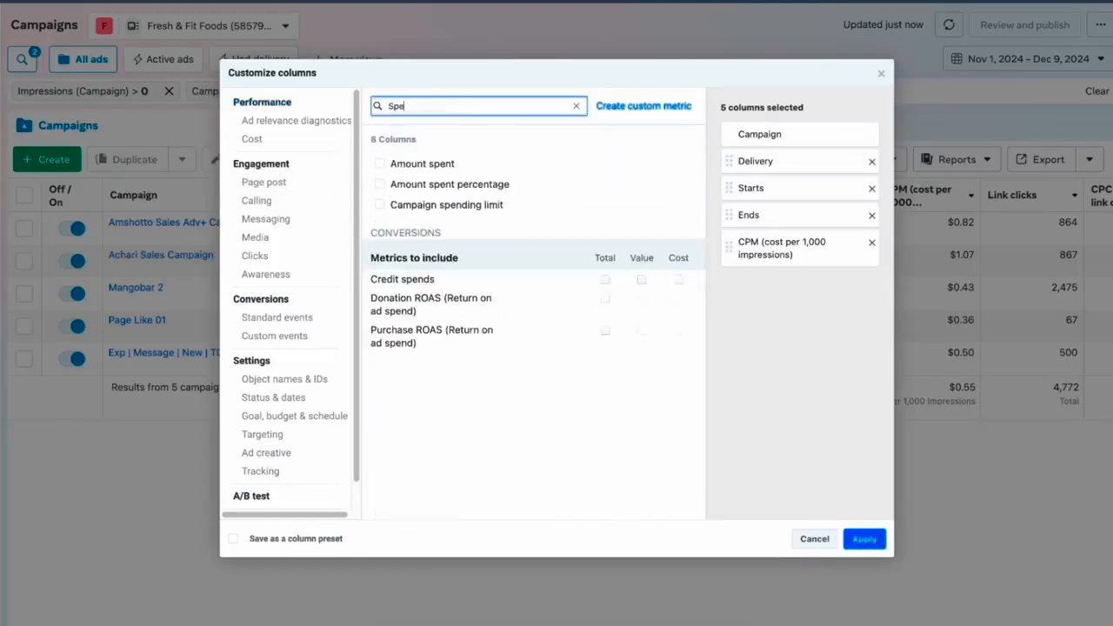
pyautogui.click(406, 164)
# Step: Search for purchase metrics and add the Purchases total, cost per purchase and Purchase ROAS columns
pyautogui.hotkey('ctrl', 'a')
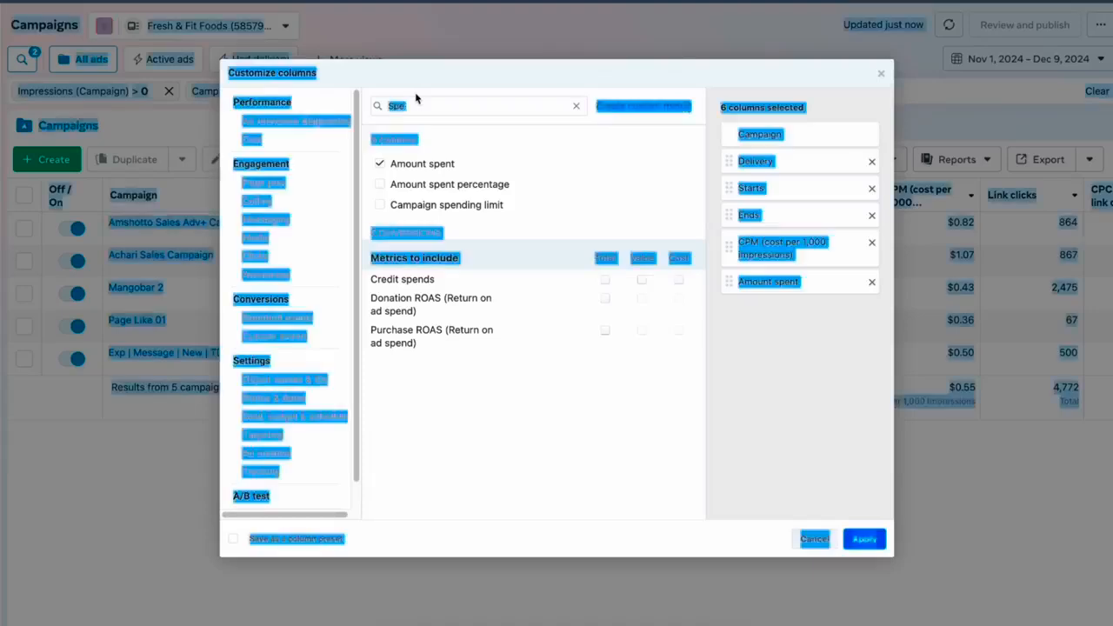
pyautogui.click(415, 106)
pyautogui.hotkey('ctrl', 'a')
pyautogui.write('pur')
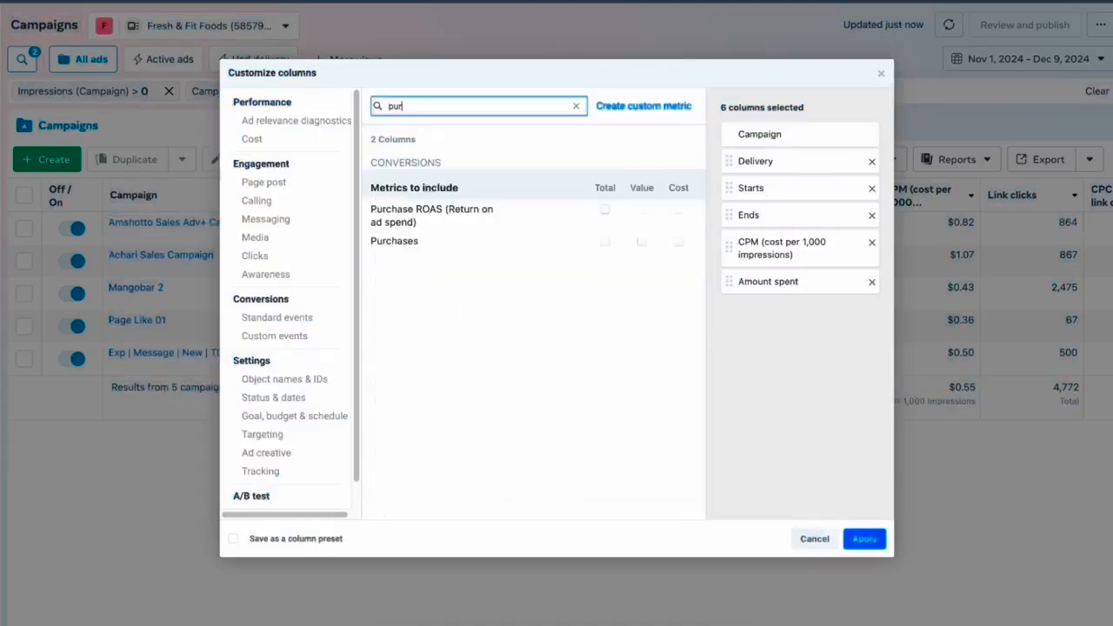
pyautogui.click(605, 242)
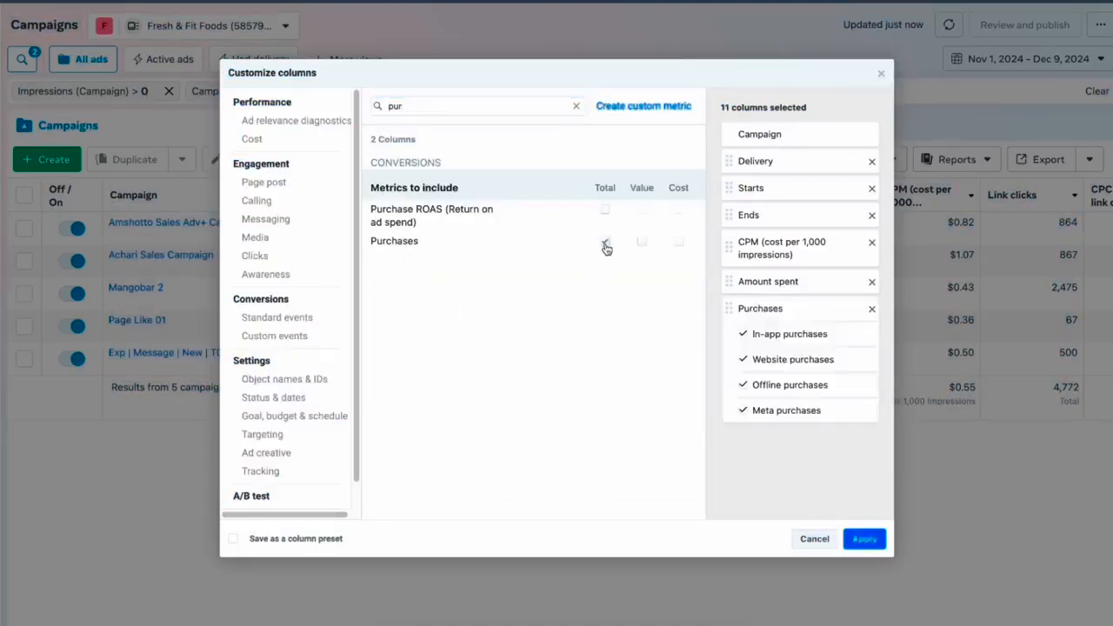
pyautogui.click(679, 243)
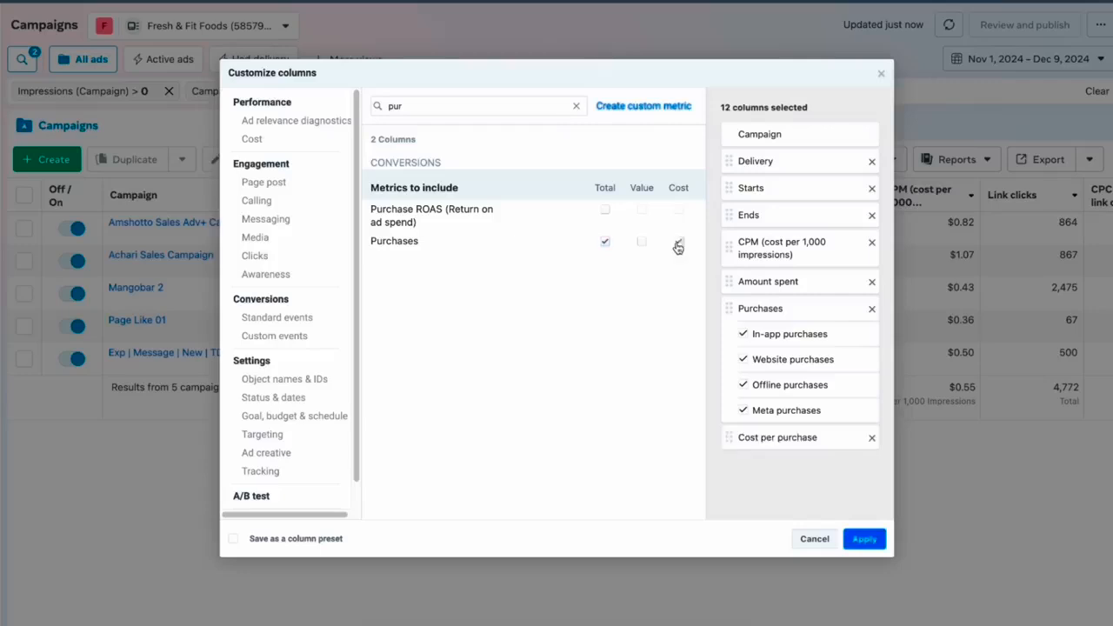
pyautogui.click(606, 210)
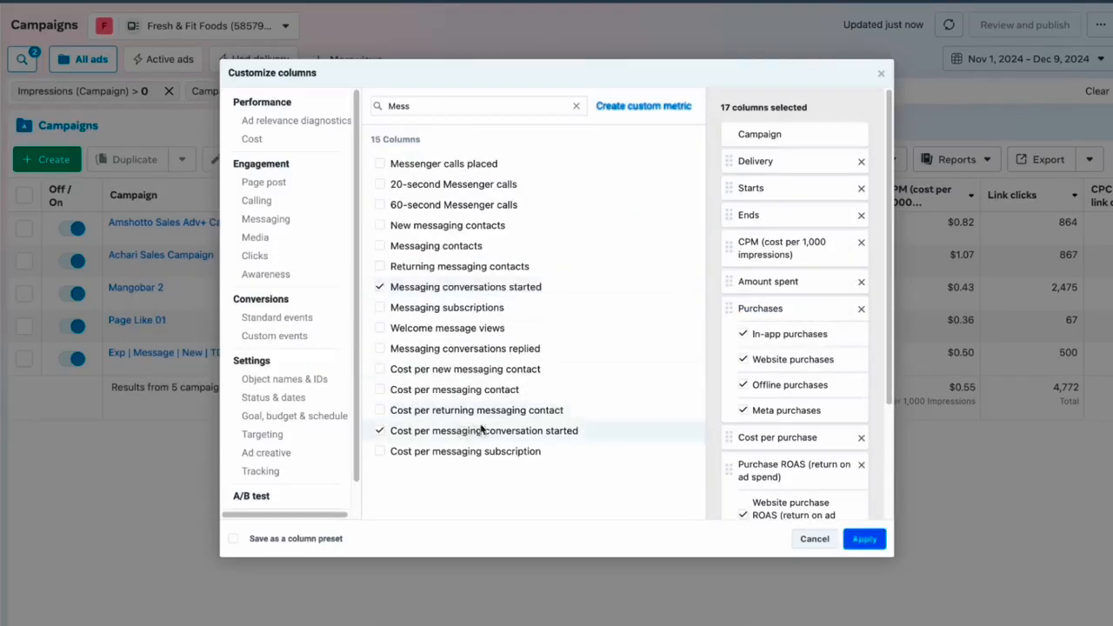
# Step: Search the available metrics for reach, add the Reach column and clear the search
pyautogui.doubleClick(432, 106)
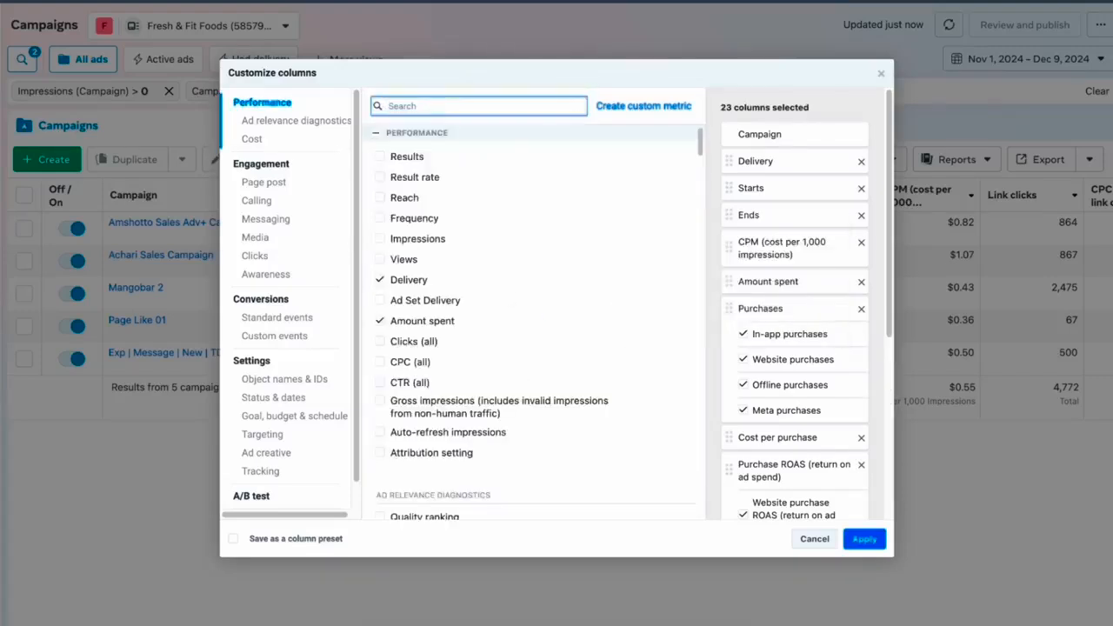
pyautogui.write('reach')
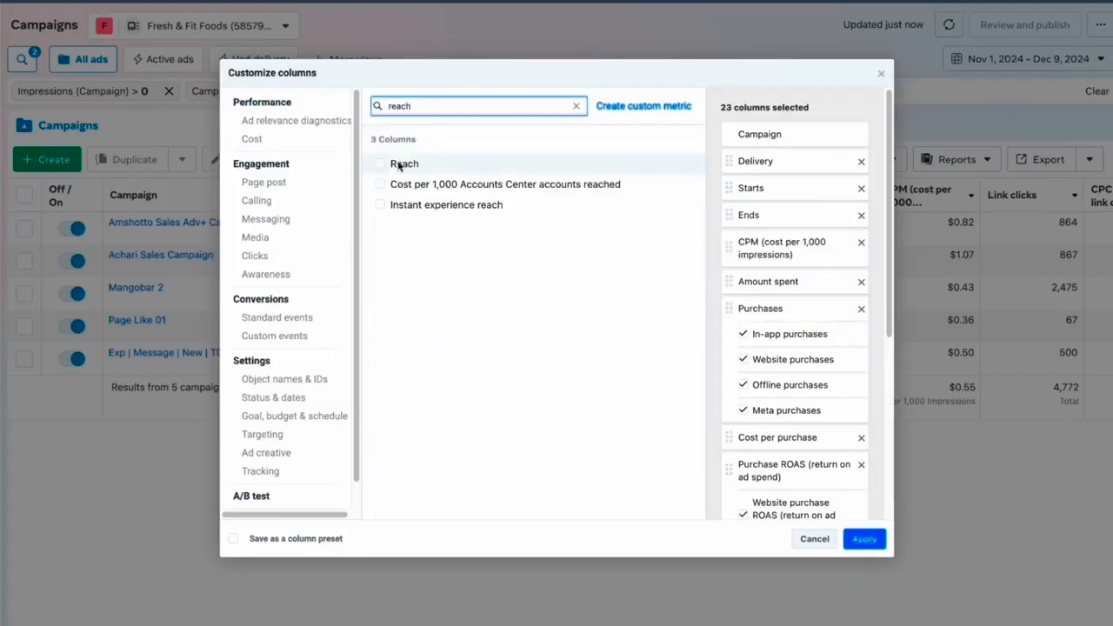
pyautogui.click(400, 165)
pyautogui.doubleClick(418, 103)
pyautogui.press('BackSpace')
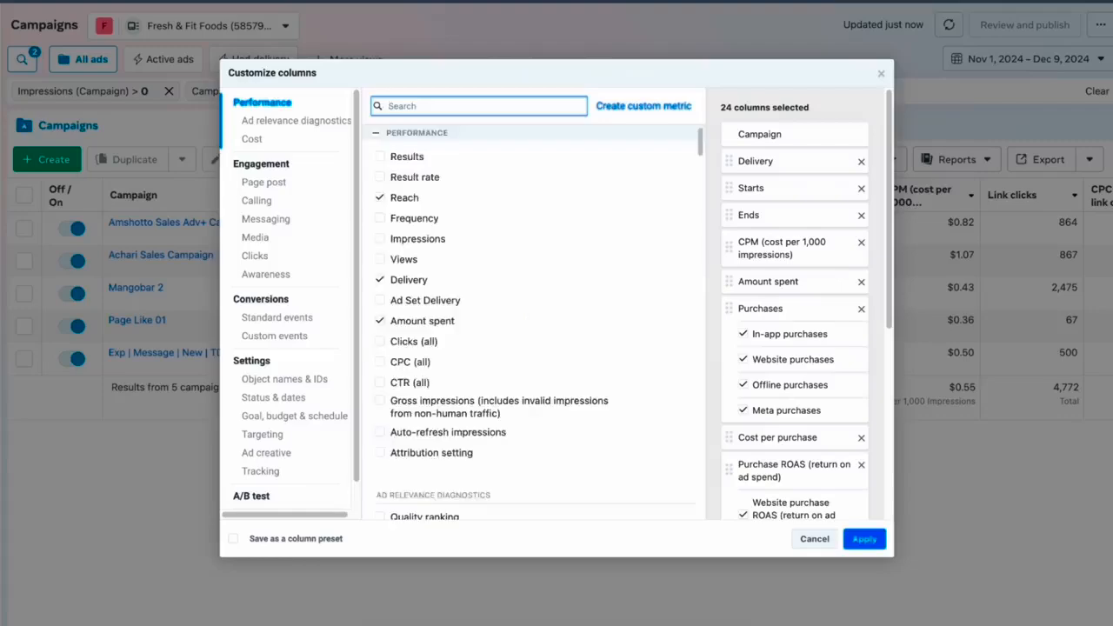
# Step: Add the ThruPlays column from the media metrics and the CTR (link click-through rate) column from the click metrics
pyautogui.scroll(-12, 439, 379)
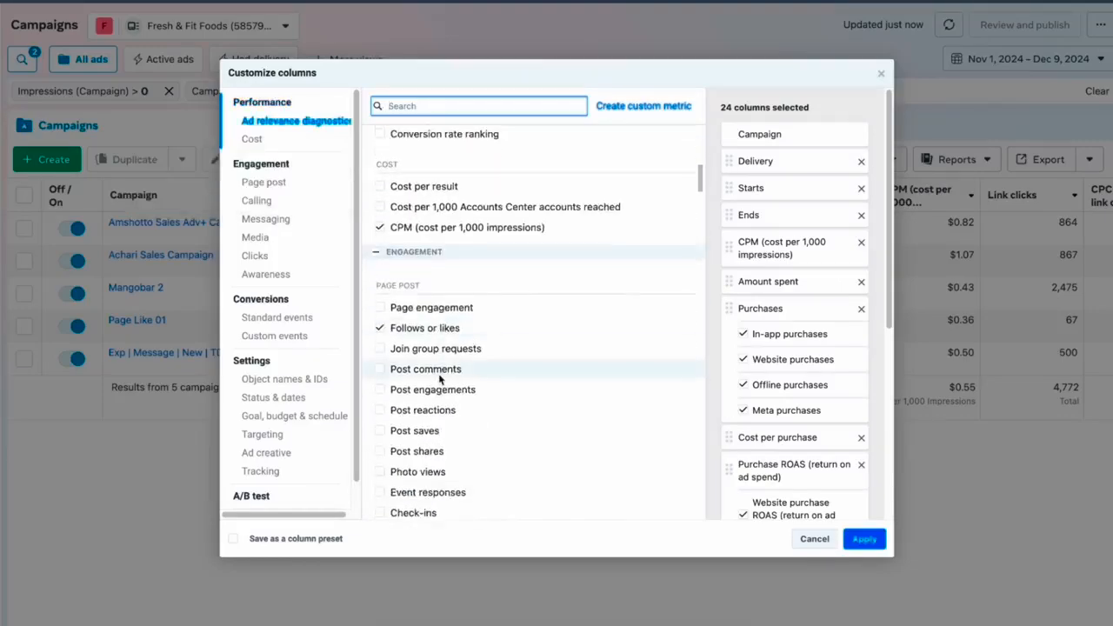
pyautogui.scroll(-10, 439, 379)
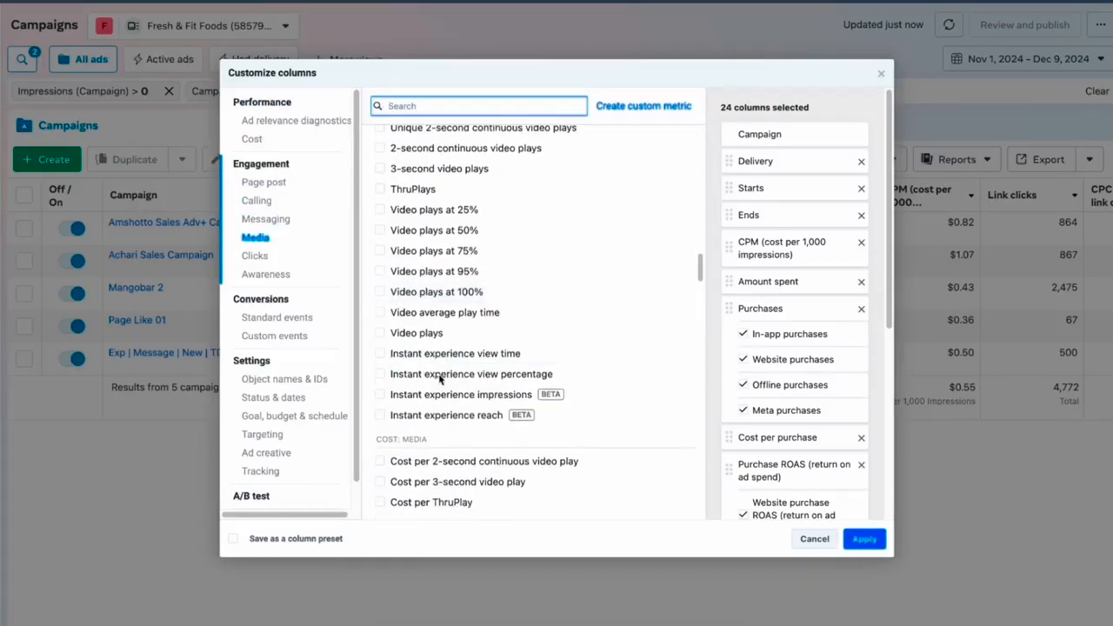
pyautogui.click(406, 227)
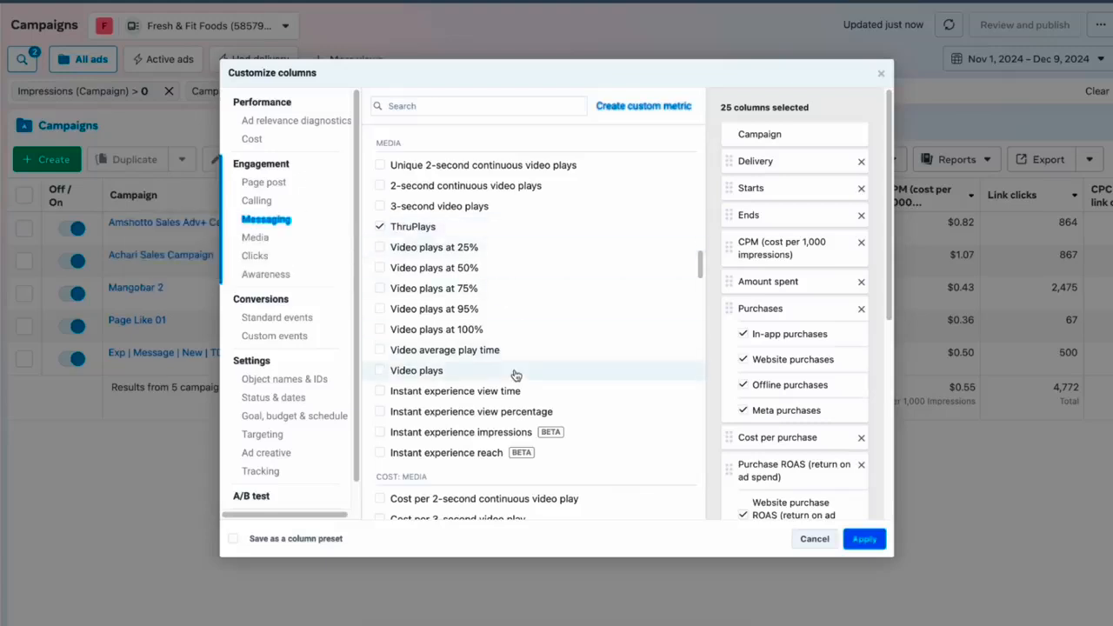
pyautogui.scroll(-3, 516, 374)
pyautogui.scroll(-3, 516, 374)
pyautogui.click(487, 259)
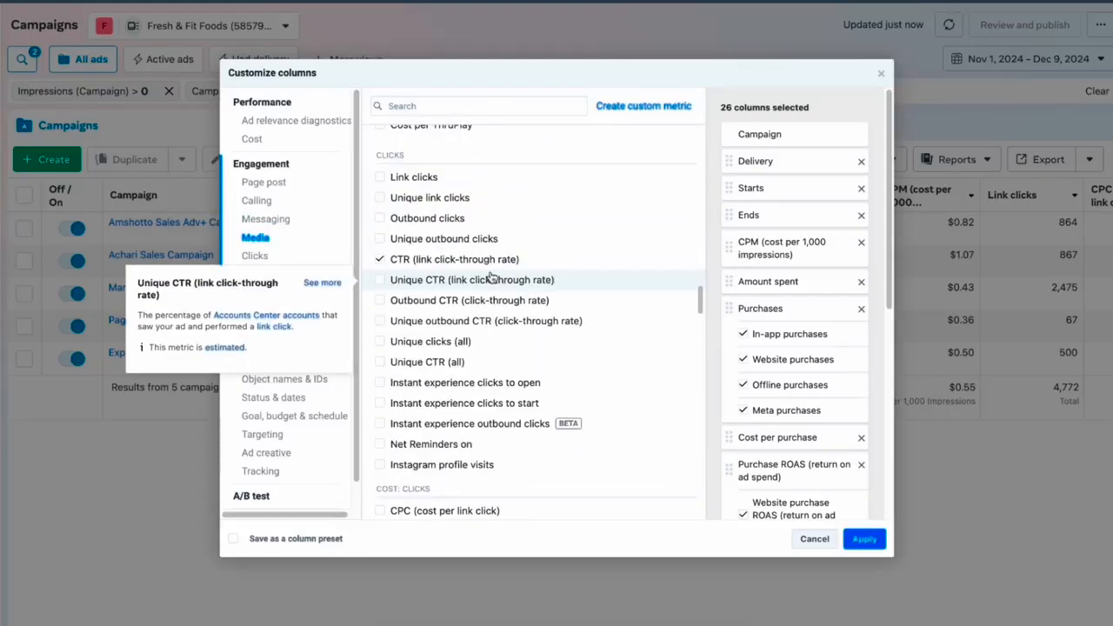
# Step: Add the Unique outbound clicks column from the click metrics
pyautogui.moveTo(500, 266)
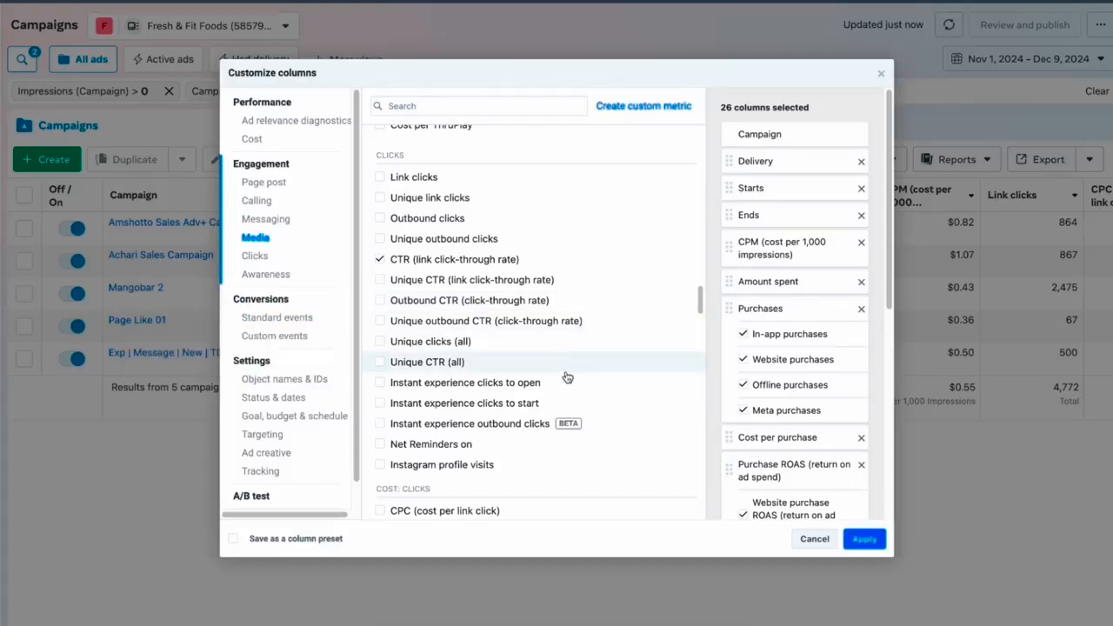
pyautogui.moveTo(567, 377)
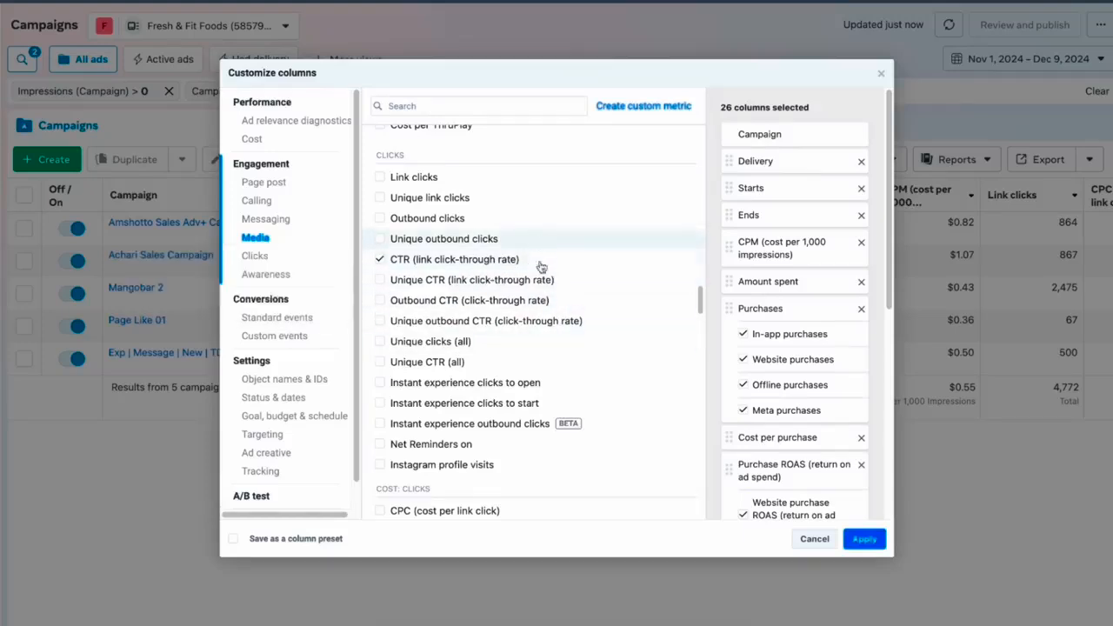
pyautogui.moveTo(500, 352)
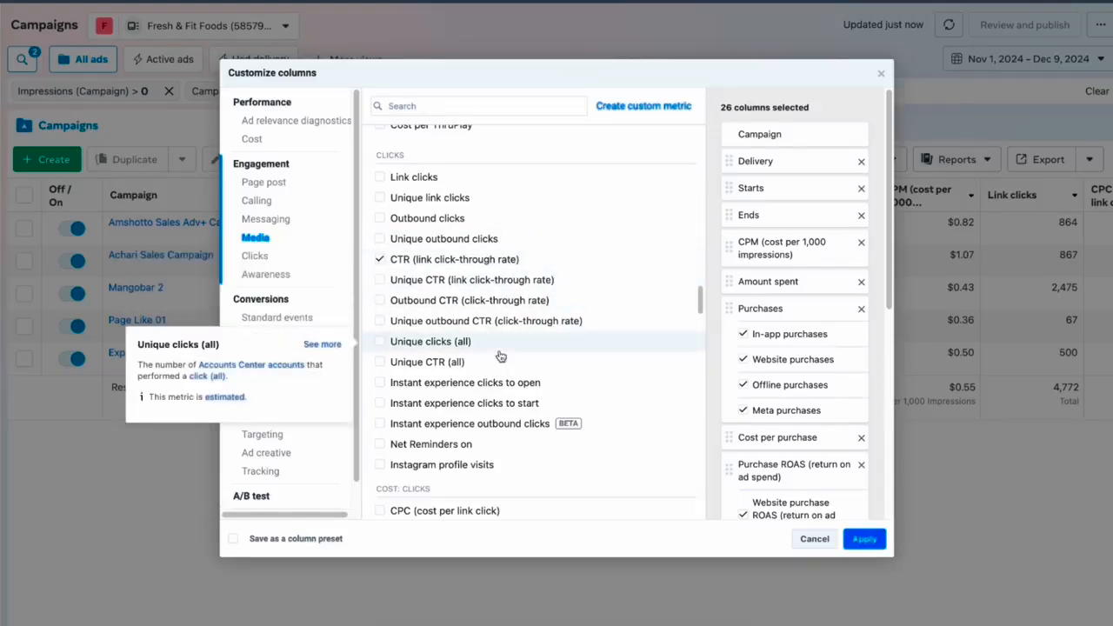
pyautogui.scroll(-1, 500, 355)
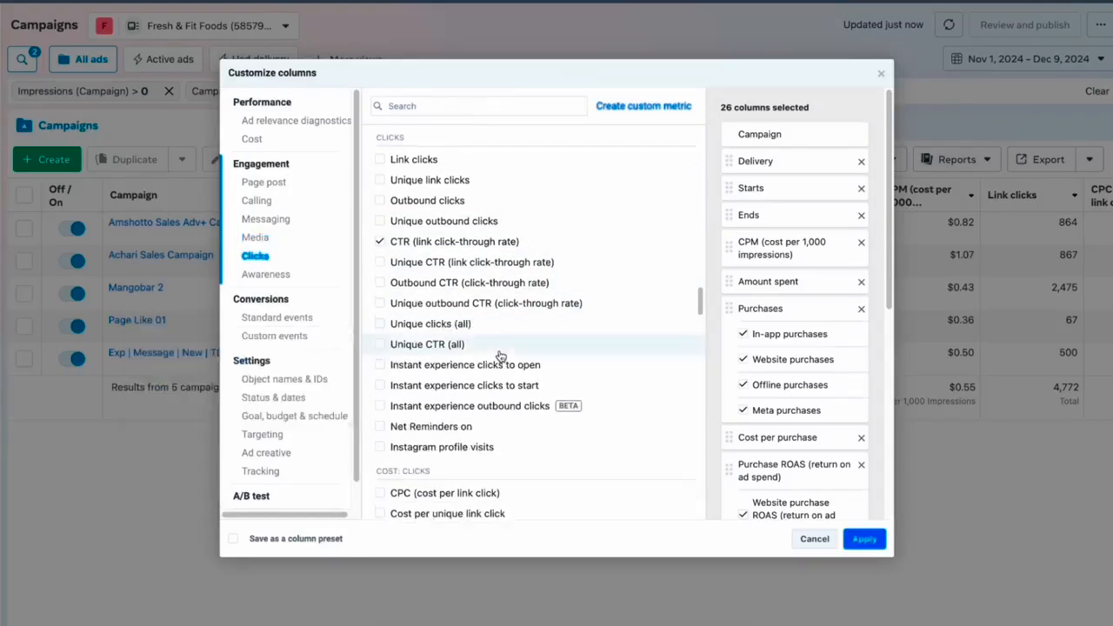
pyautogui.click(393, 218)
# Step: Find Leads among the standard conversion events and include its Total metric
pyautogui.scroll(-10, 479, 353)
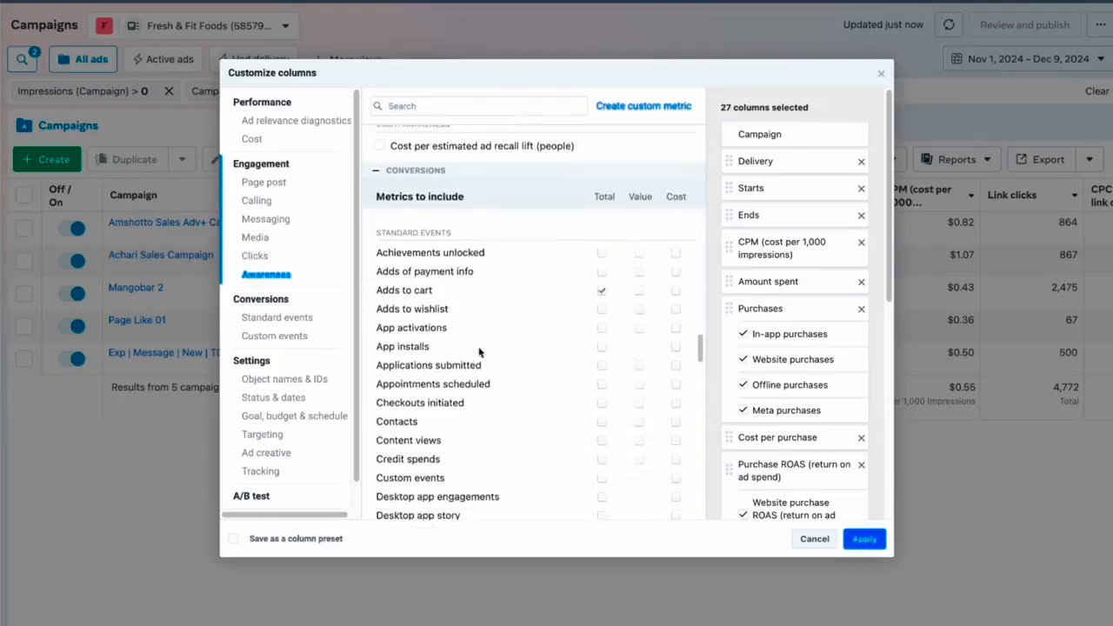
pyautogui.scroll(-1, 479, 352)
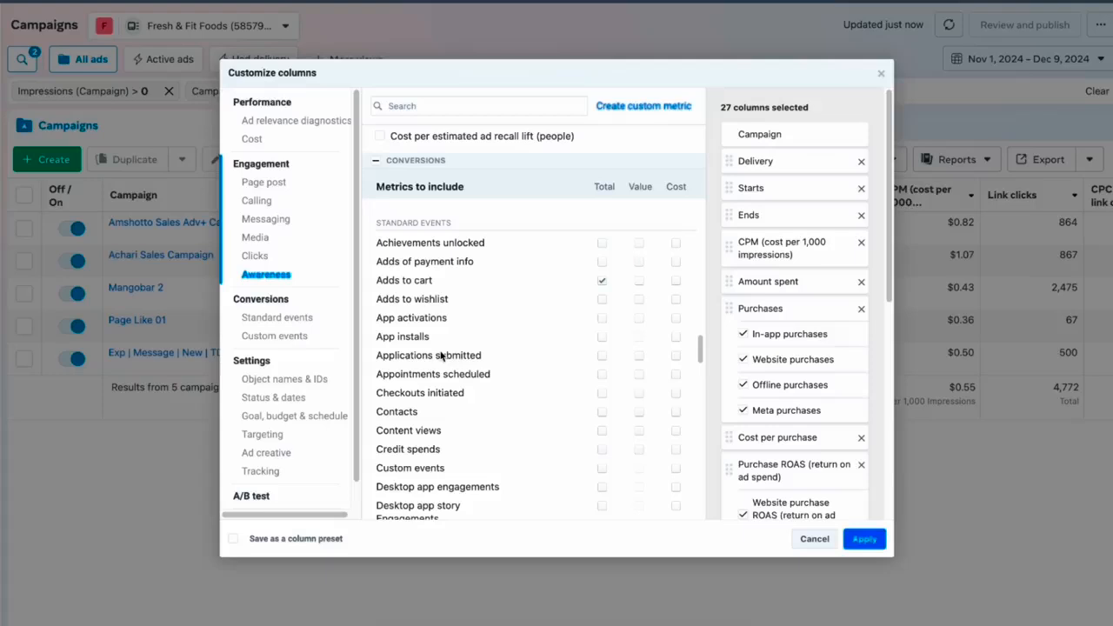
pyautogui.scroll(-4, 506, 375)
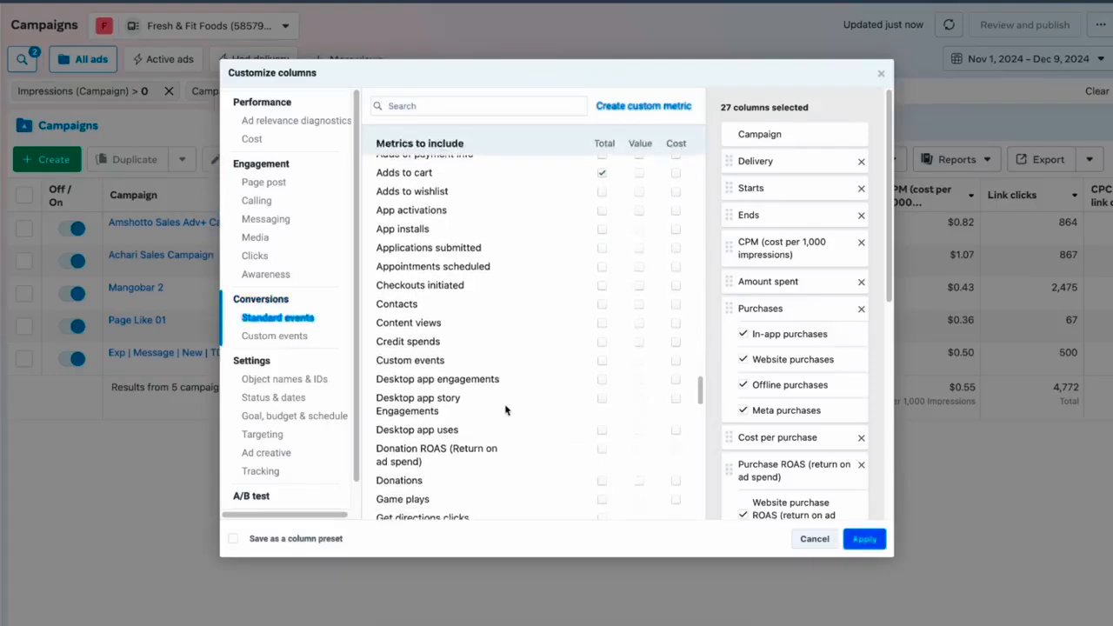
pyautogui.scroll(-3, 501, 398)
pyautogui.click(602, 412)
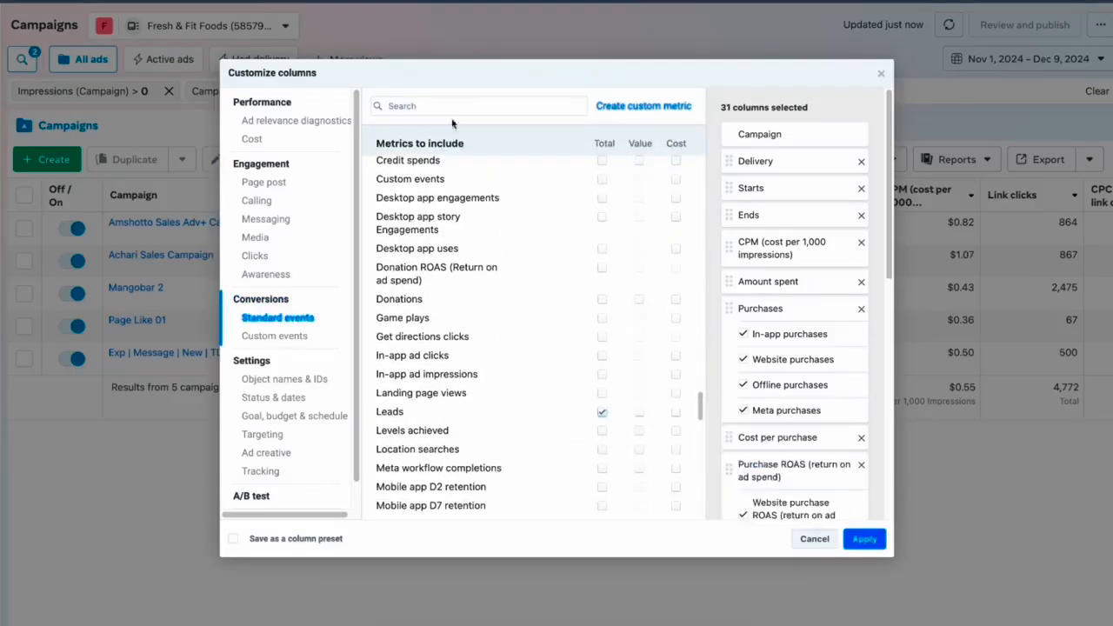
# Step: Find Landing page views among the conversion metrics, include its Total and clear the search
pyautogui.scroll(-7, 502, 456)
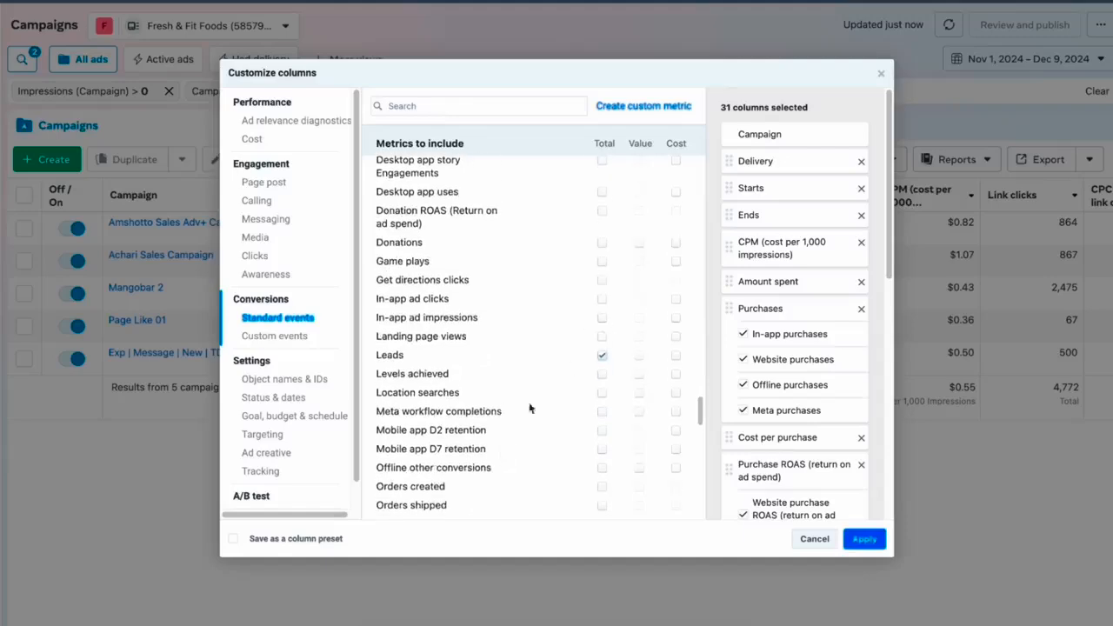
pyautogui.scroll(13, 521, 440)
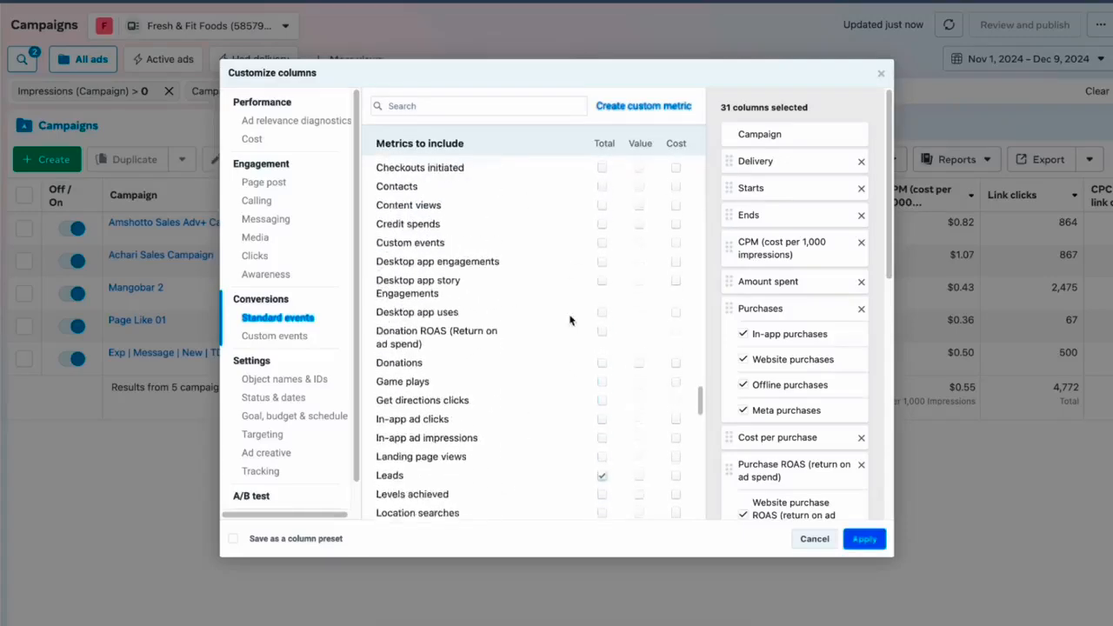
pyautogui.scroll(-3, 552, 275)
pyautogui.click(459, 106)
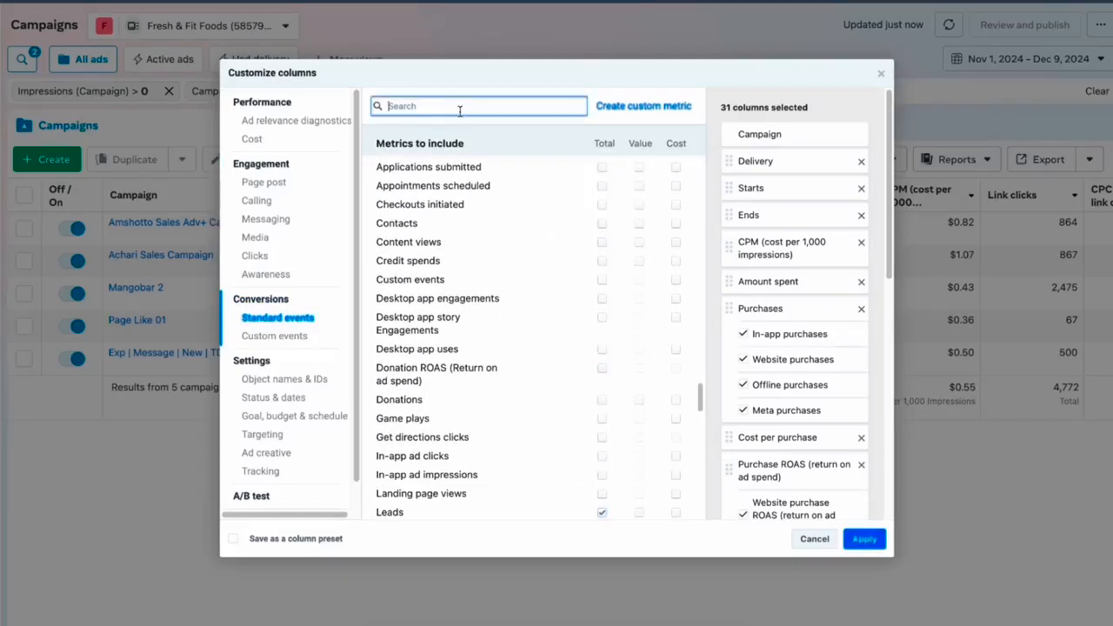
pyautogui.write('landi')
pyautogui.click(606, 212)
pyautogui.click(491, 101)
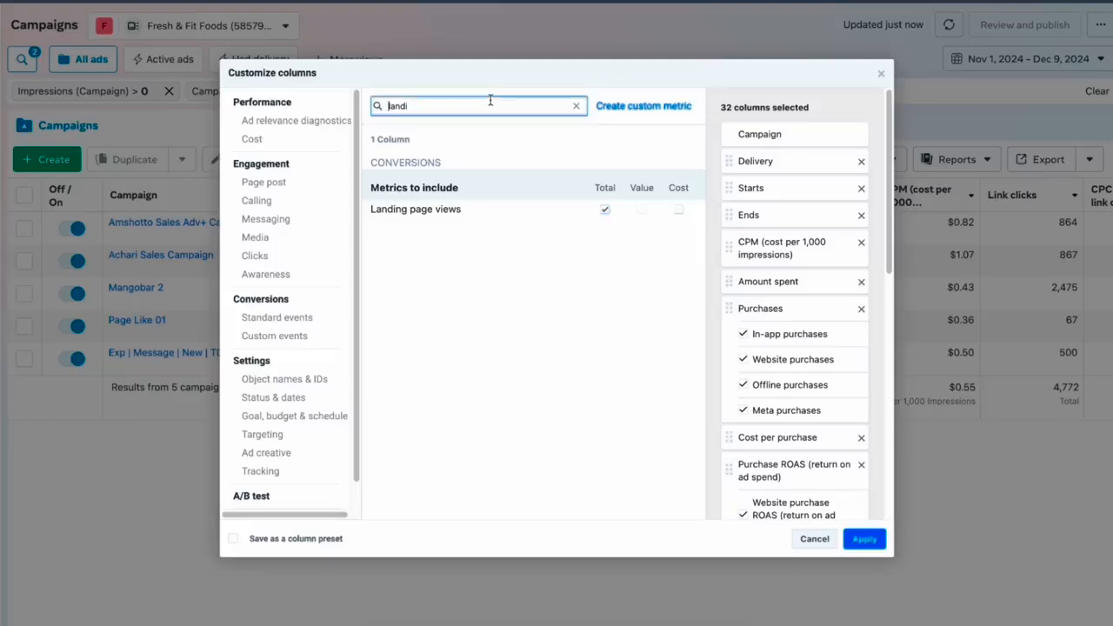
pyautogui.press('BackSpace')
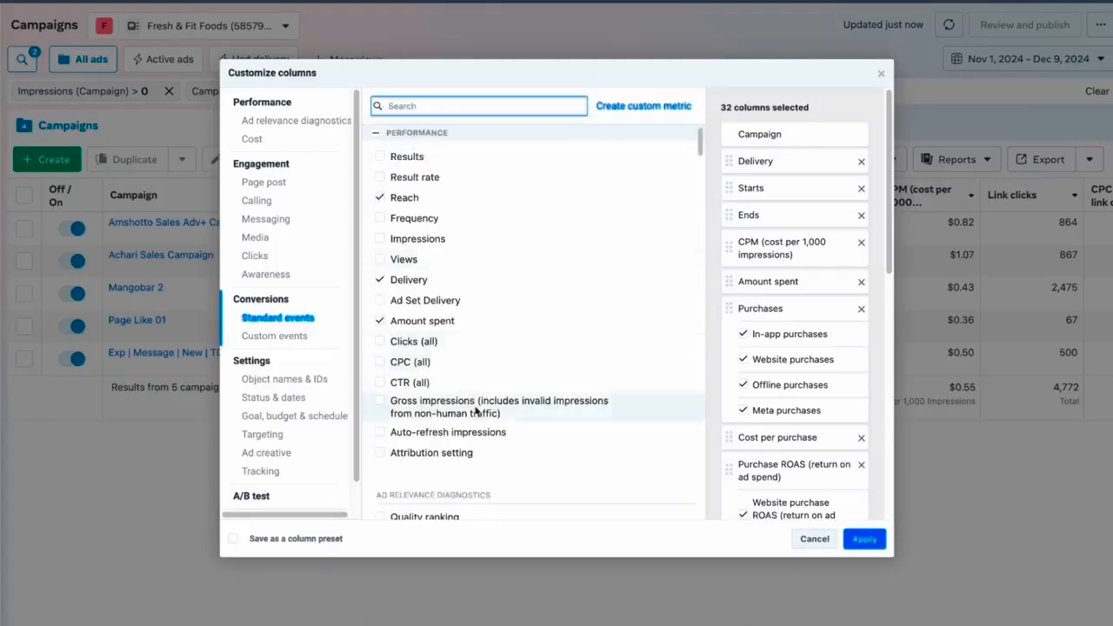
# Step: Add the Engagement rate ranking column from the ad relevance diagnostics
pyautogui.scroll(-3, 482, 409)
pyautogui.scroll(-3, 406, 210)
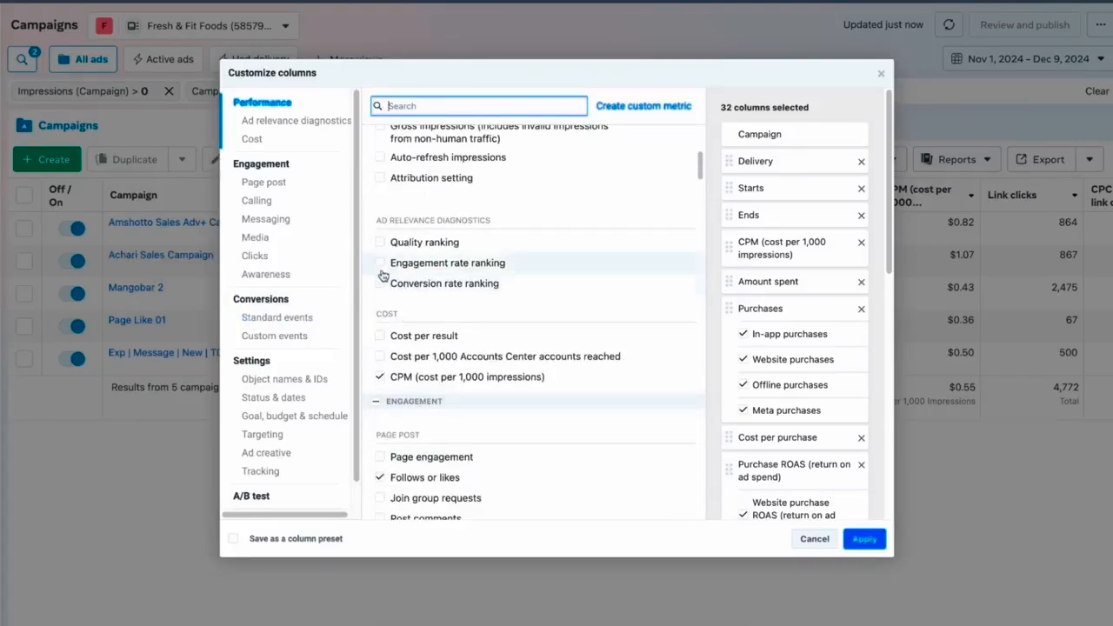
pyautogui.click(380, 263)
pyautogui.scroll(-5, 444, 348)
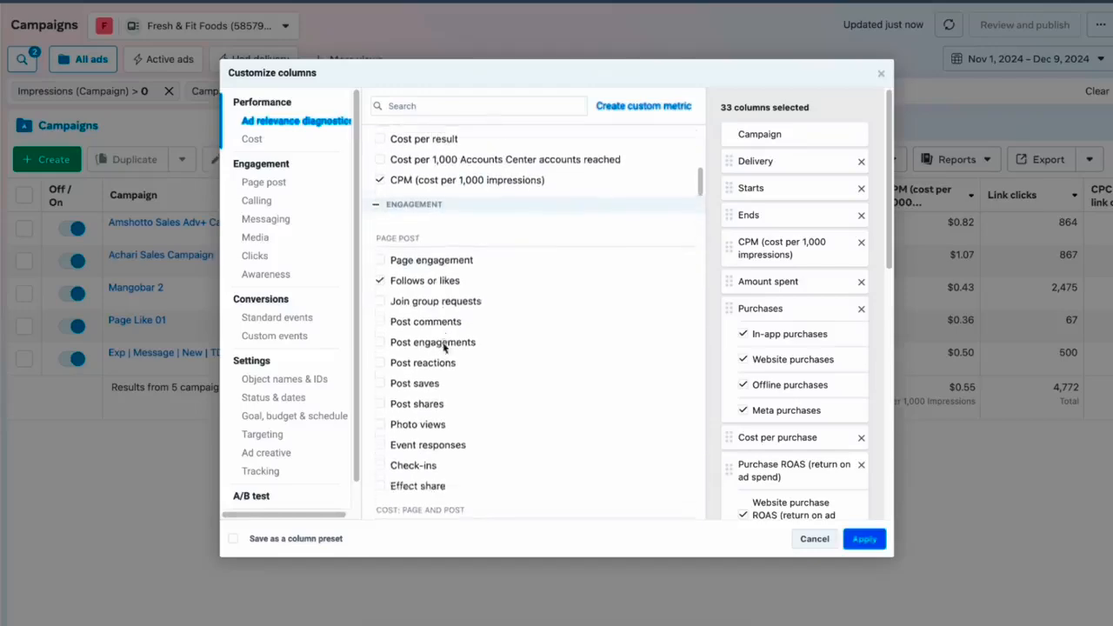
# Step: Exclude in-app, offline and Meta purchases from the selected Purchases column, and in-app purchase ROAS from Purchase ROAS
pyautogui.scroll(-20, 509, 369)
pyautogui.scroll(-5, 768, 261)
pyautogui.scroll(5, 768, 212)
pyautogui.scroll(-2, 765, 218)
pyautogui.click(744, 233)
pyautogui.click(743, 285)
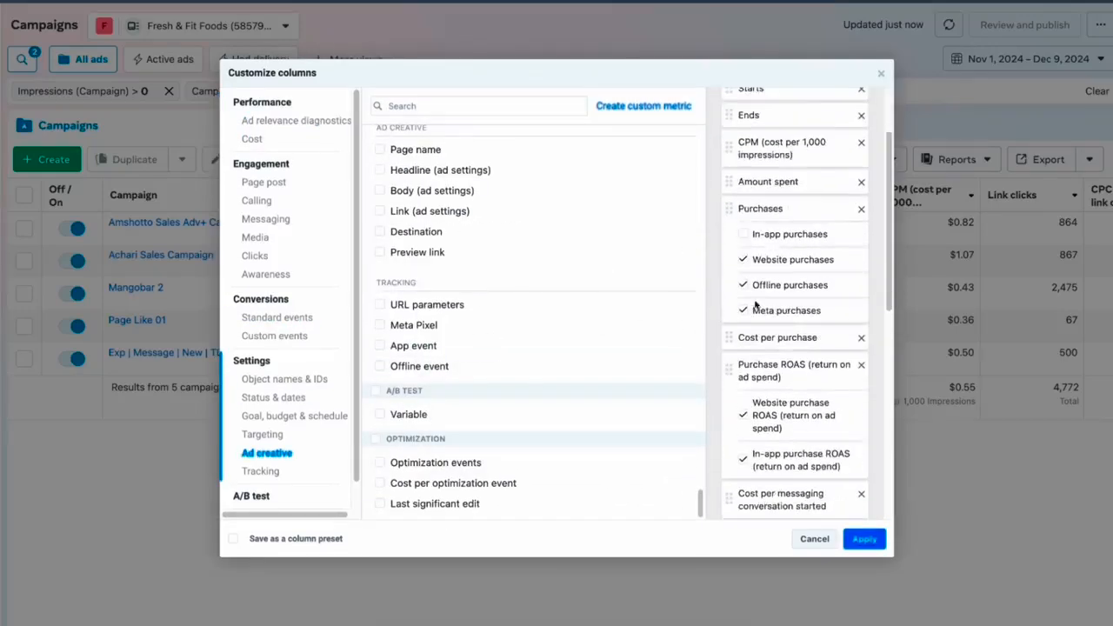
pyautogui.click(744, 309)
pyautogui.scroll(-2, 744, 330)
pyautogui.click(745, 386)
# Step: Move the CPM column directly below Reach, exclude offline leads from Leads, and apply the column selection
pyautogui.scroll(-5, 746, 383)
pyautogui.moveTo(766, 213); pyautogui.dragTo(765, 172)
pyautogui.moveTo(765, 250); pyautogui.dragTo(761, 500)
pyautogui.scroll(8, 760, 373)
pyautogui.scroll(-10, 758, 374)
pyautogui.moveTo(755, 403); pyautogui.dragTo(742, 205)
pyautogui.click(745, 388)
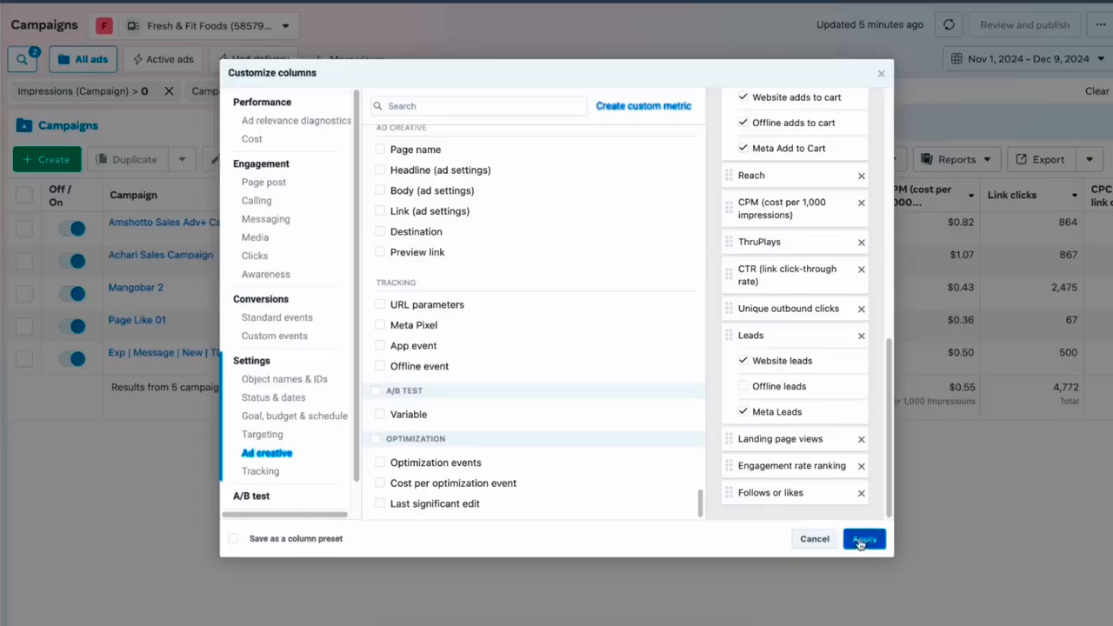
pyautogui.click(863, 540)
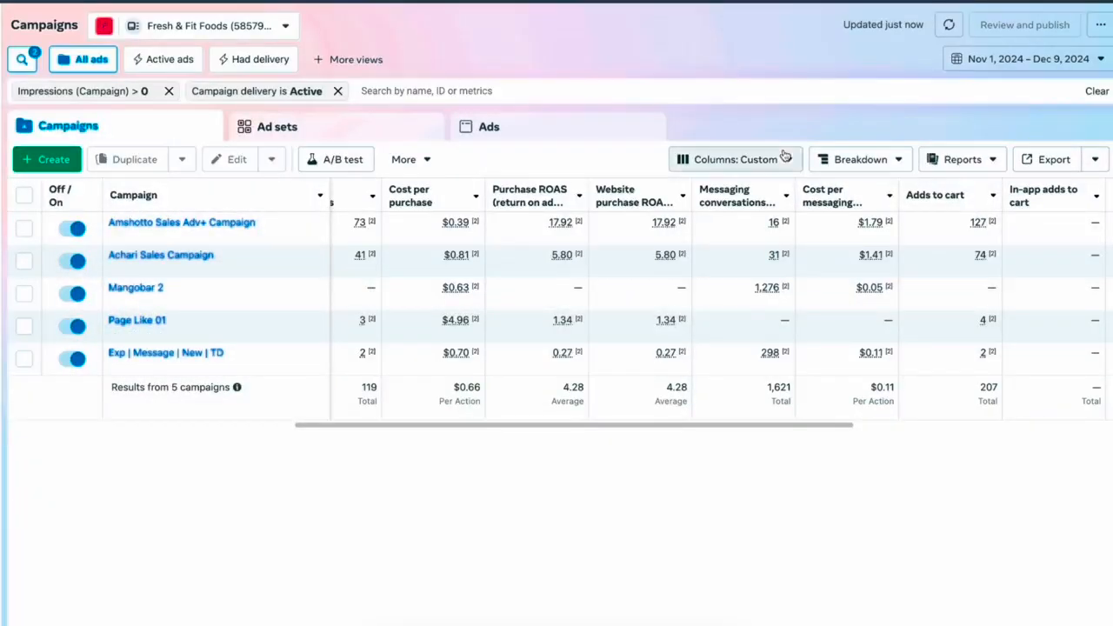
# Step: Switch the campaign table to the saved Custom View 02 | 2024 column preset and set the date range to Last 7 days
pyautogui.click(785, 158)
pyautogui.click(762, 221)
pyautogui.write('Custom')
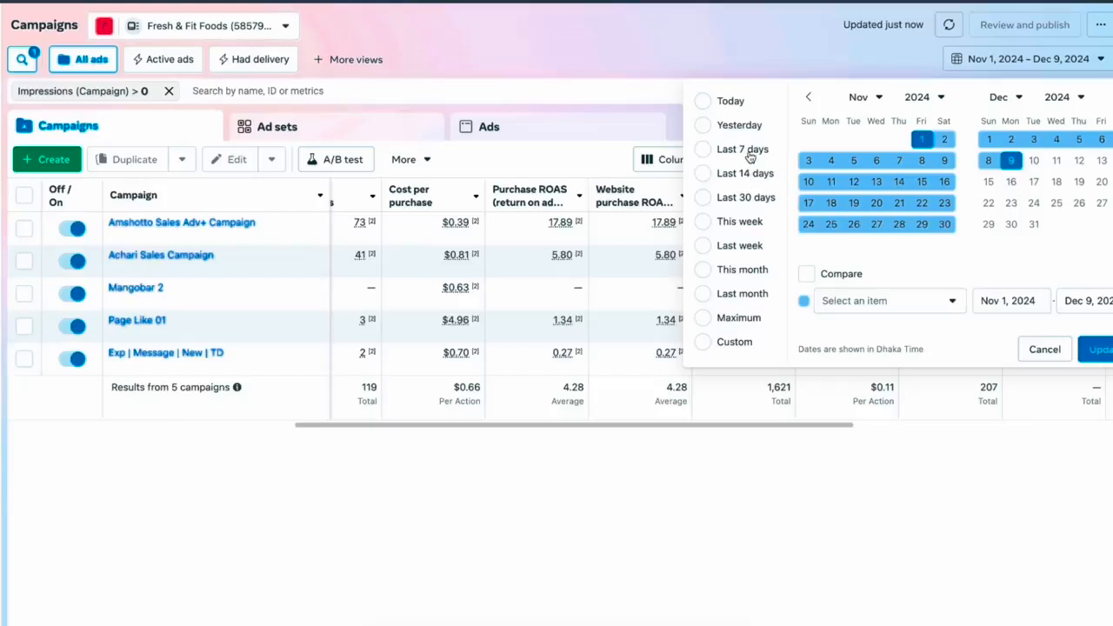
pyautogui.click(746, 150)
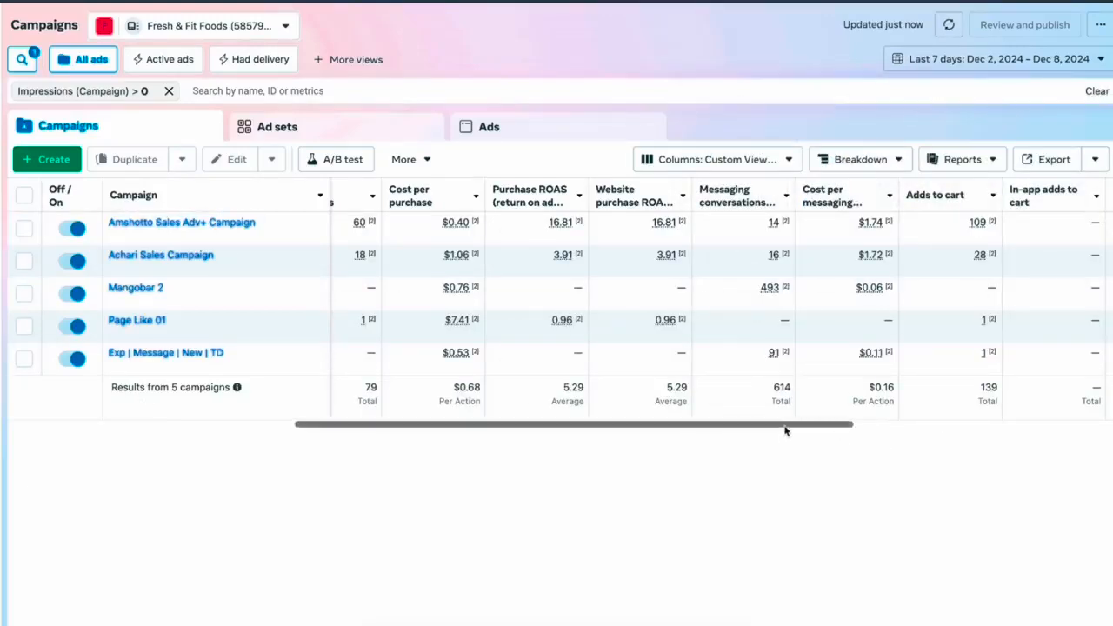
# Step: Sort the campaigns by amount spent from highest to lowest
pyautogui.moveTo(786, 430); pyautogui.dragTo(243, 502)
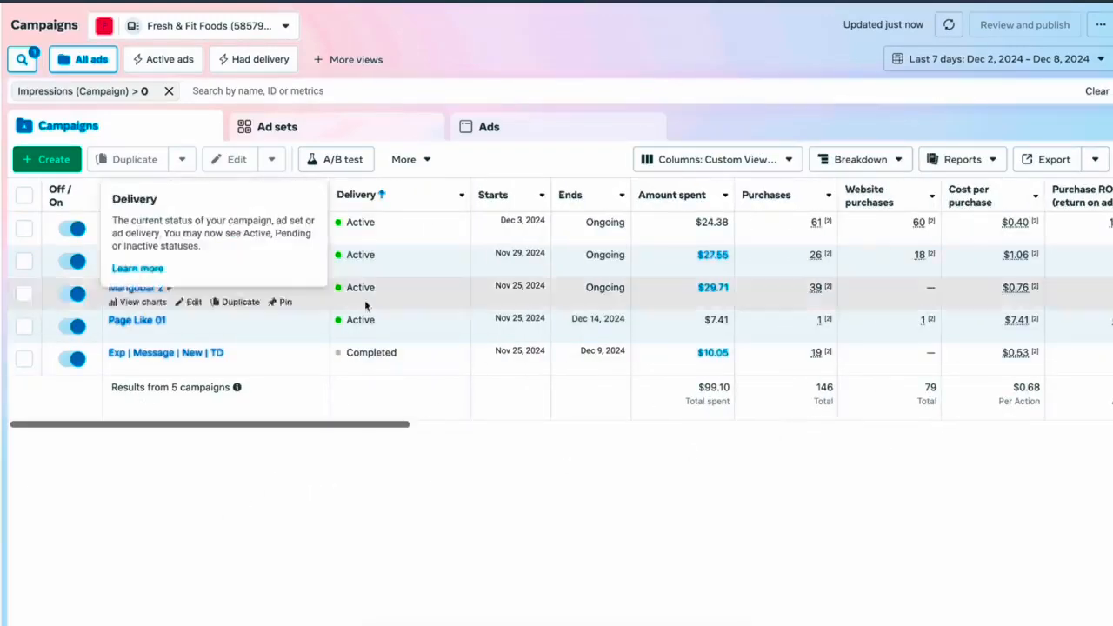
pyautogui.moveTo(394, 432); pyautogui.dragTo(519, 429)
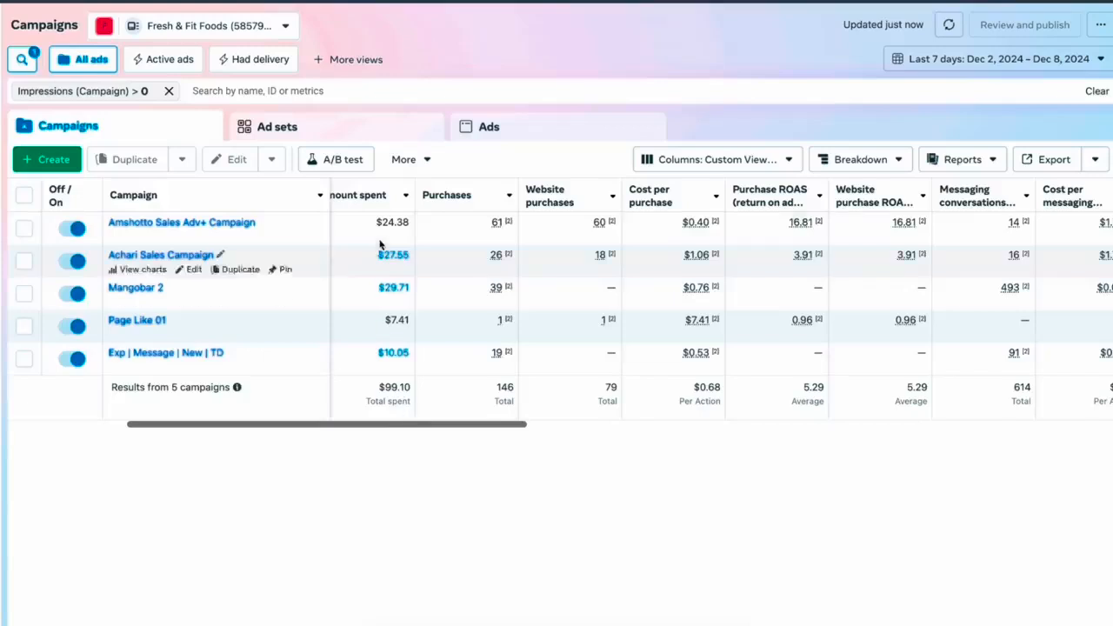
pyautogui.click(379, 202)
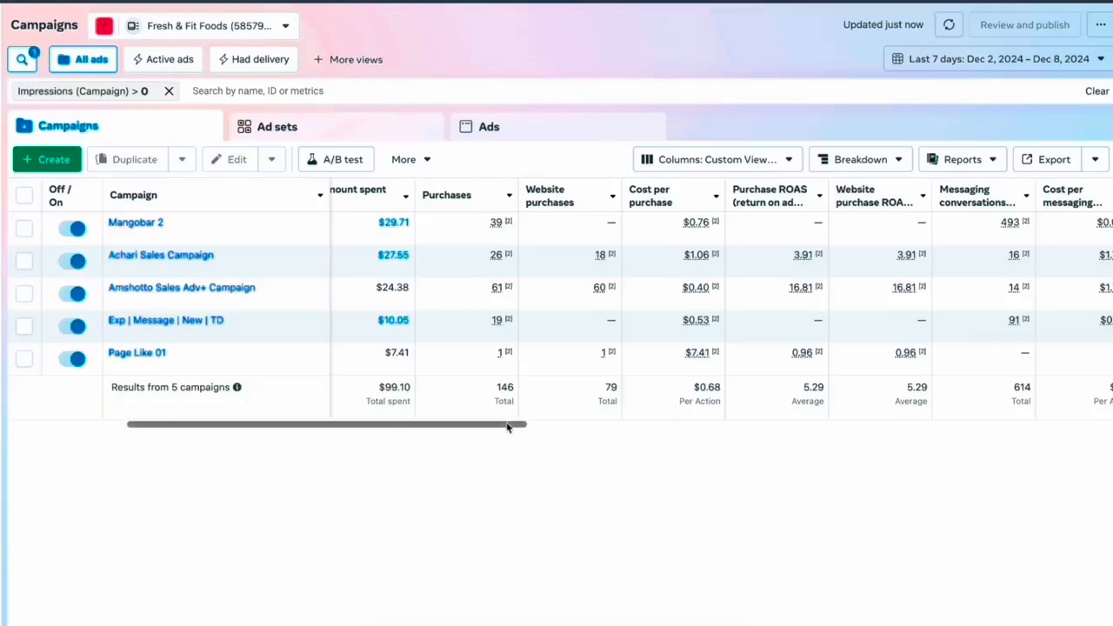
pyautogui.moveTo(511, 418); pyautogui.dragTo(413, 492)
# Step: Reselect the Custom View 02 | 2024 preset and open its column customization
pyautogui.click(742, 162)
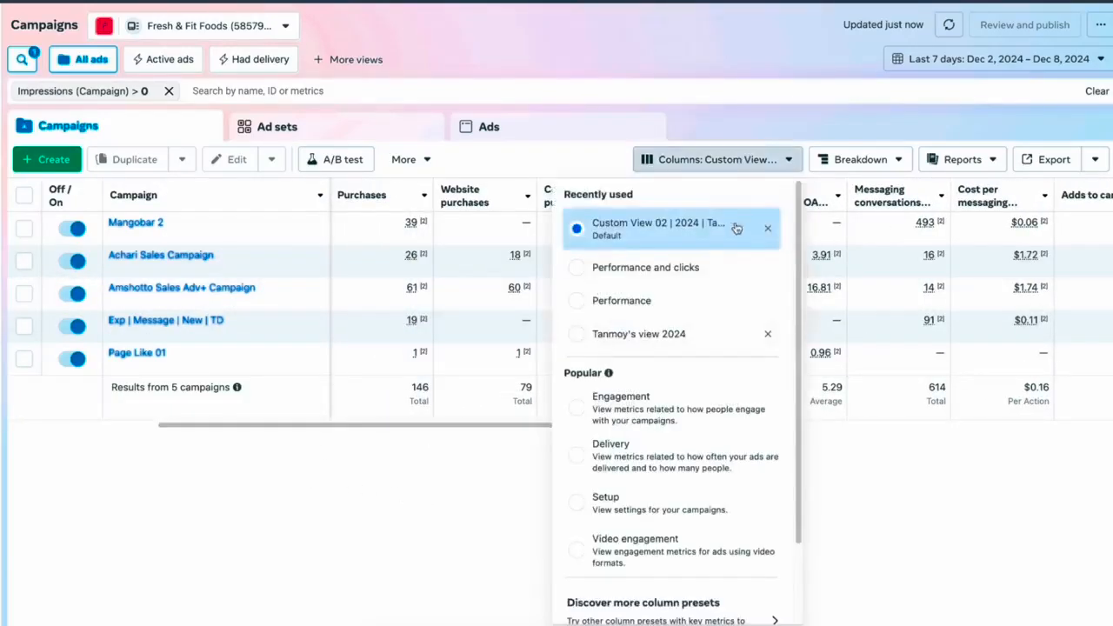
pyautogui.click(706, 233)
pyautogui.click(738, 154)
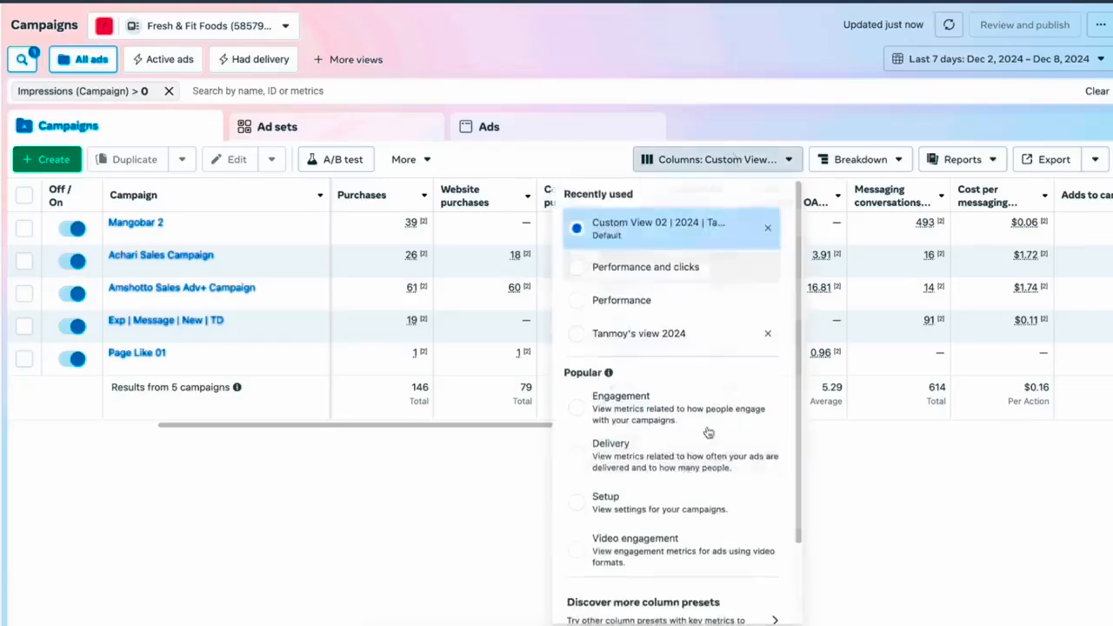
pyautogui.scroll(-2, 709, 432)
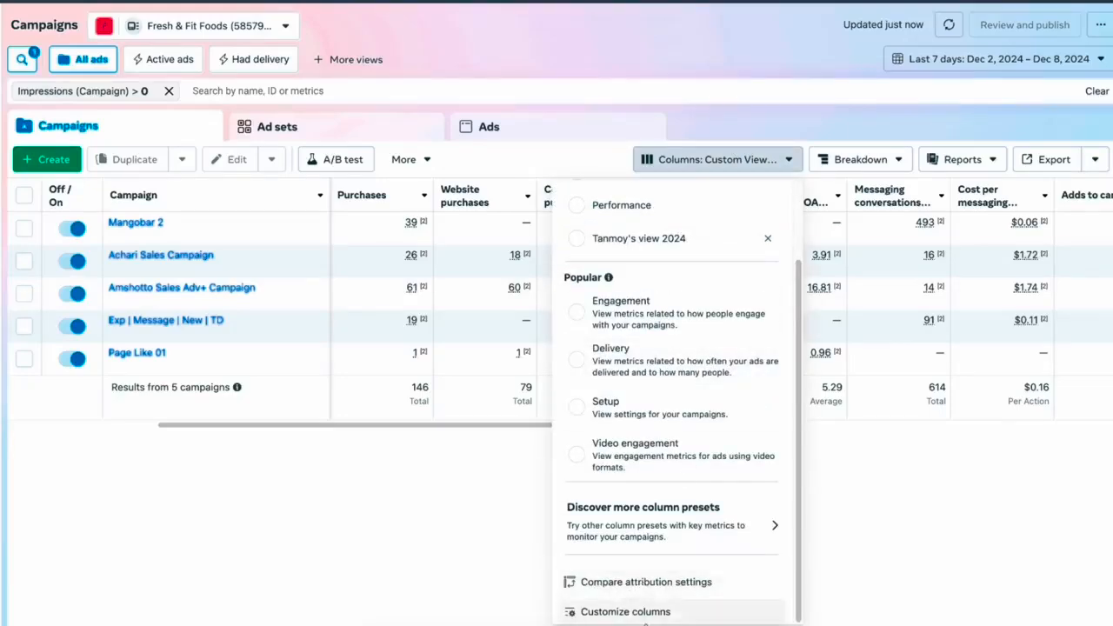
pyautogui.click(657, 615)
# Step: Search the available metrics for result columns and clear the search
pyautogui.write('result')
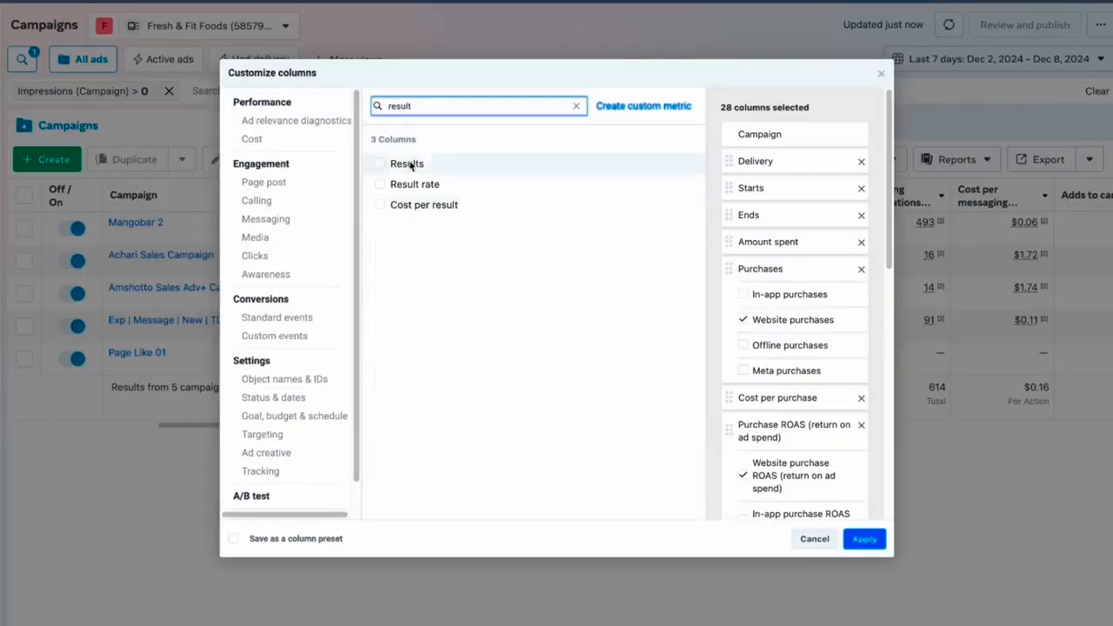
pyautogui.press('BackSpace')
pyautogui.press('BackSpace')
pyautogui.press('BackSpace')
pyautogui.press('BackSpace')
pyautogui.press('BackSpace')
pyautogui.press('BackSpace')
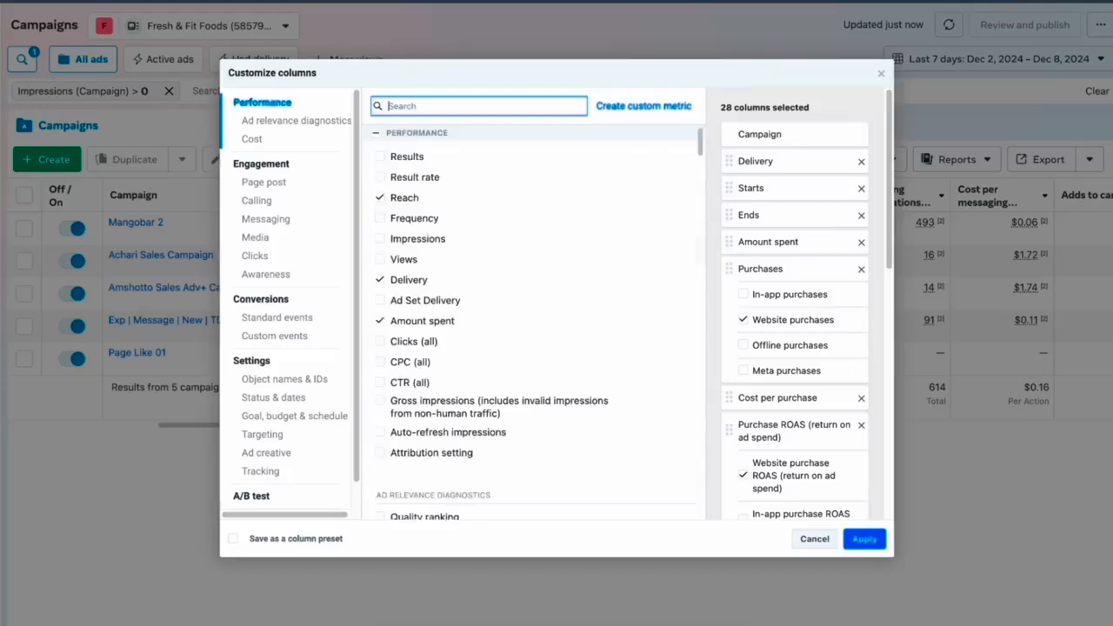
# Step: Add the Objective column, place it between Ends and Amount spent, apply the column changes and refresh the table data
pyautogui.write('obj')
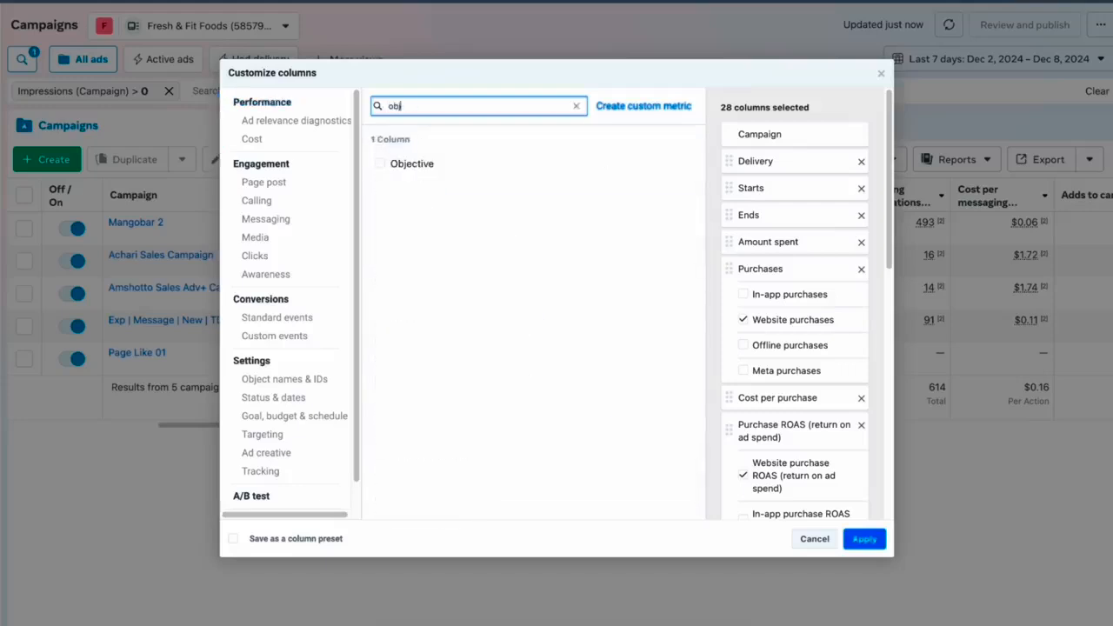
pyautogui.click(380, 164)
pyautogui.scroll(-10, 733, 427)
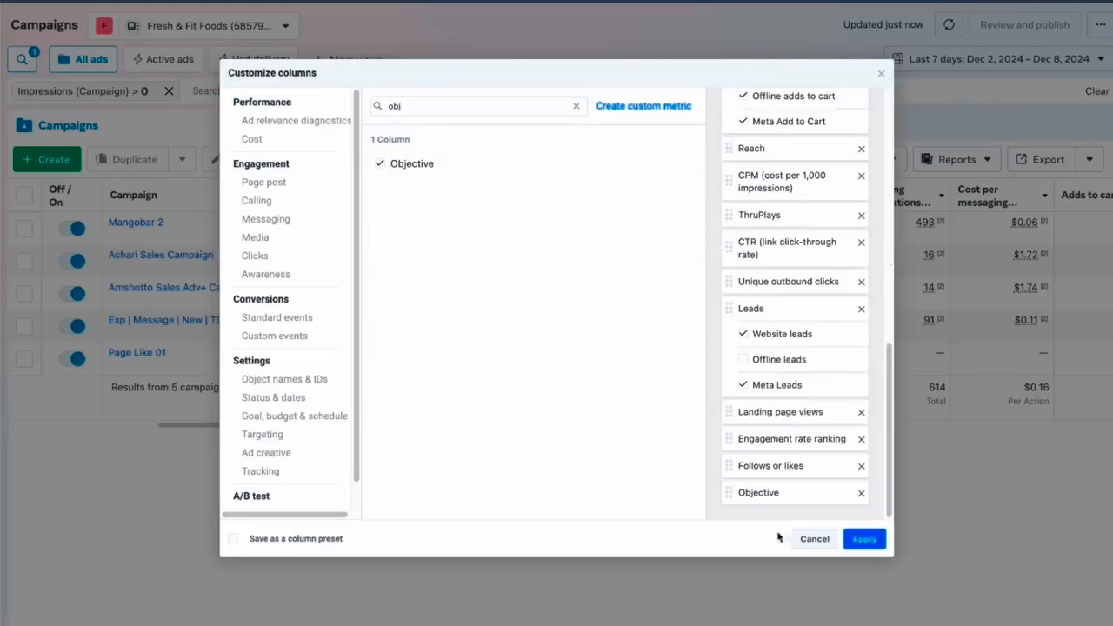
pyautogui.moveTo(768, 494); pyautogui.dragTo(778, 248)
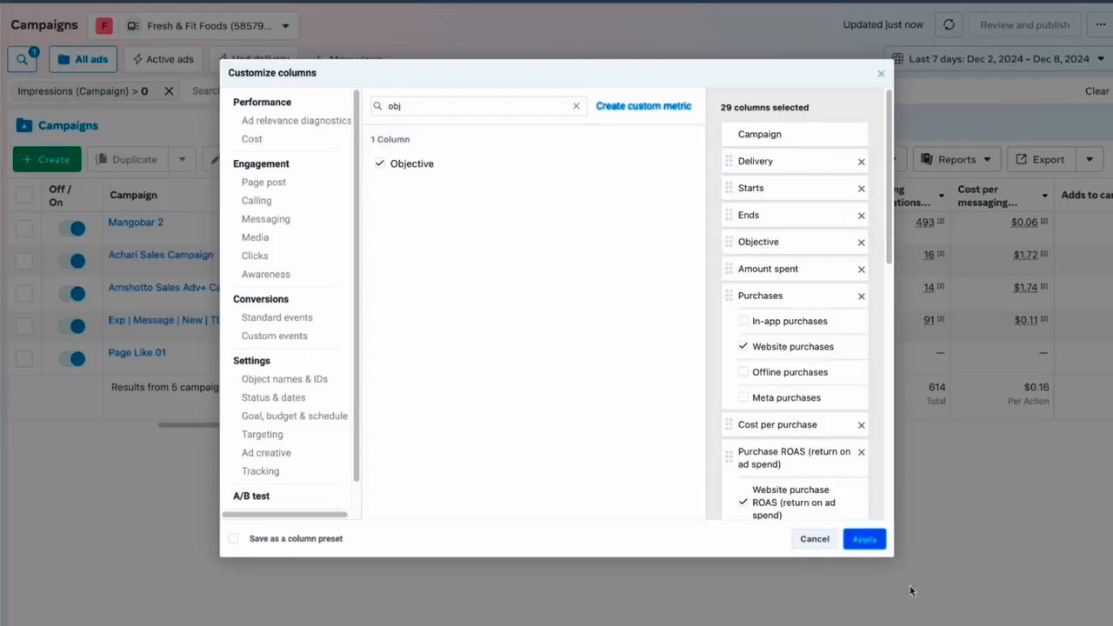
pyautogui.click(865, 539)
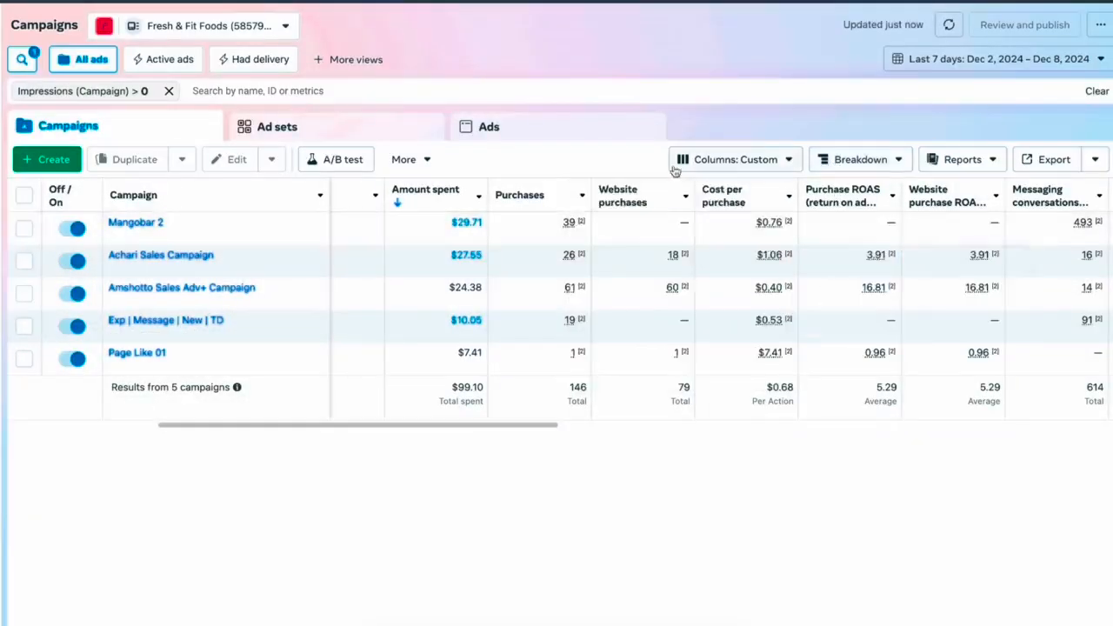
pyautogui.click(956, 26)
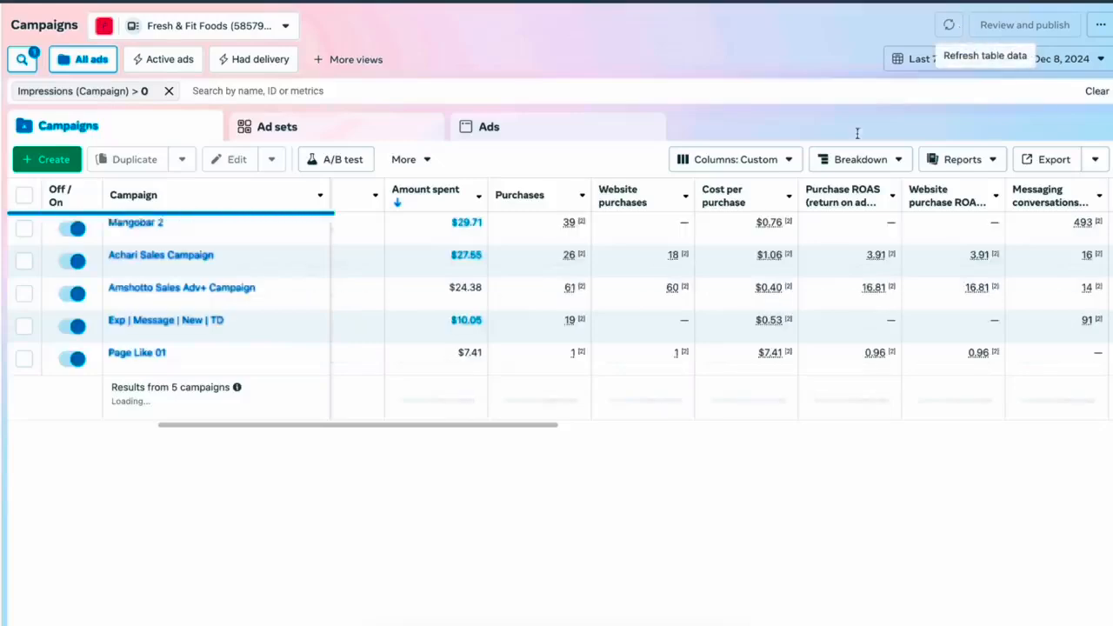
# Step: Save the customized columns as a preset named Custom 2 and delete the old Custom View 02 | 2024 preset
pyautogui.click(787, 159)
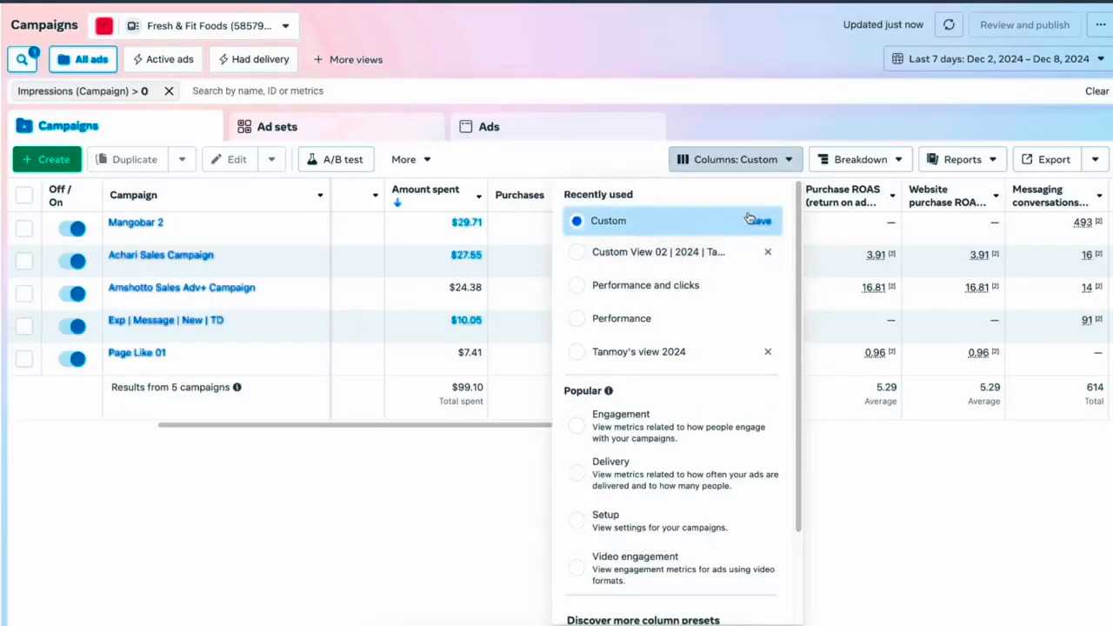
pyautogui.click(757, 221)
pyautogui.write('Custom 2')
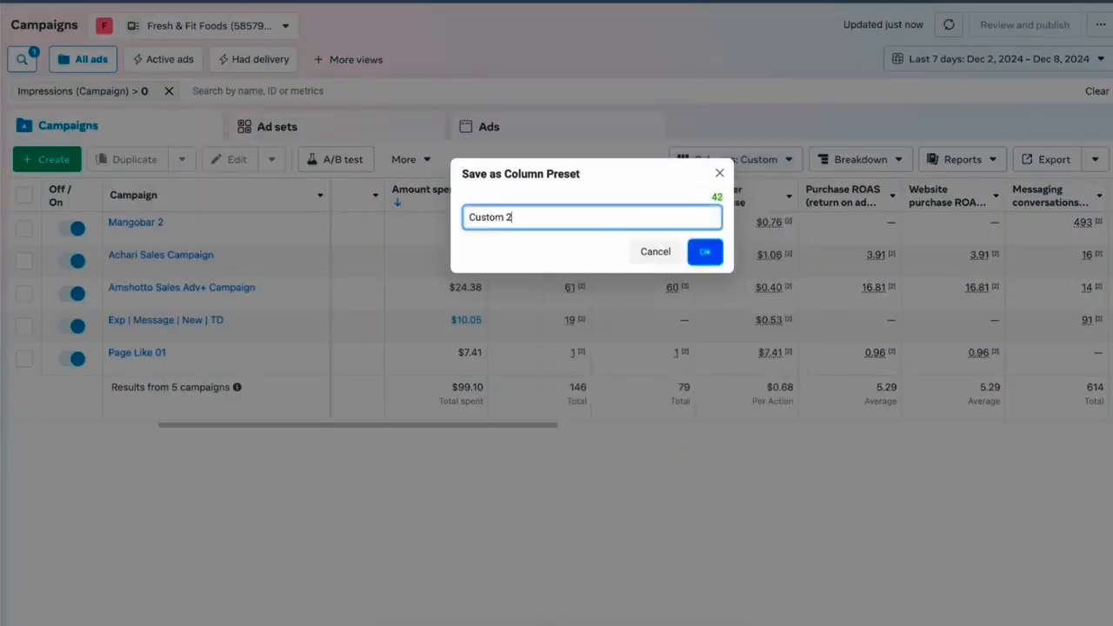
pyautogui.click(703, 251)
pyautogui.click(767, 267)
pyautogui.click(752, 238)
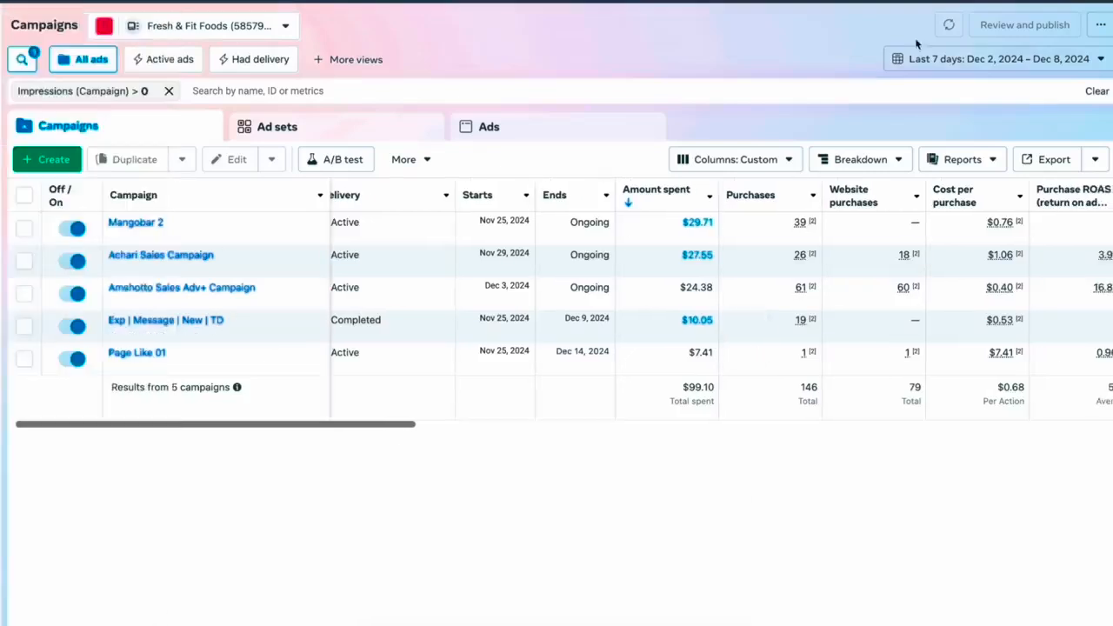
# Step: Switch the campaign table to the Custom 2 column preset and sort the campaigns by Objective in descending order
pyautogui.click(787, 159)
pyautogui.click(614, 252)
pyautogui.hscroll(5, 409, 431)
pyautogui.click(400, 195)
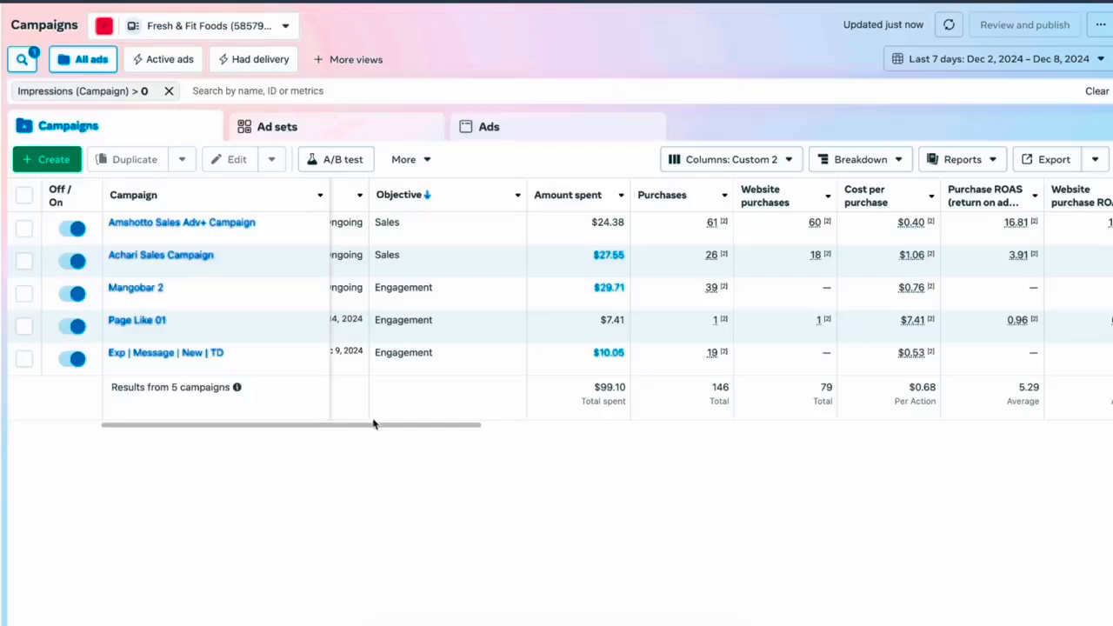
pyautogui.moveTo(374, 424); pyautogui.dragTo(449, 449)
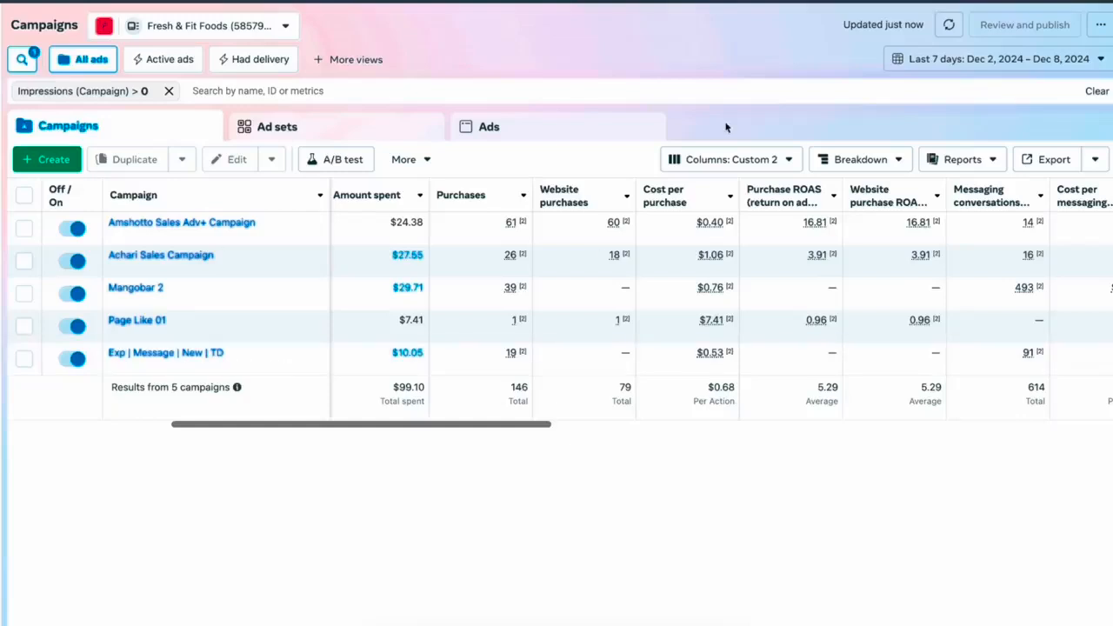
# Step: View the campaigns with the Performance column preset and return to the Custom 2 preset
pyautogui.click(721, 159)
pyautogui.click(646, 304)
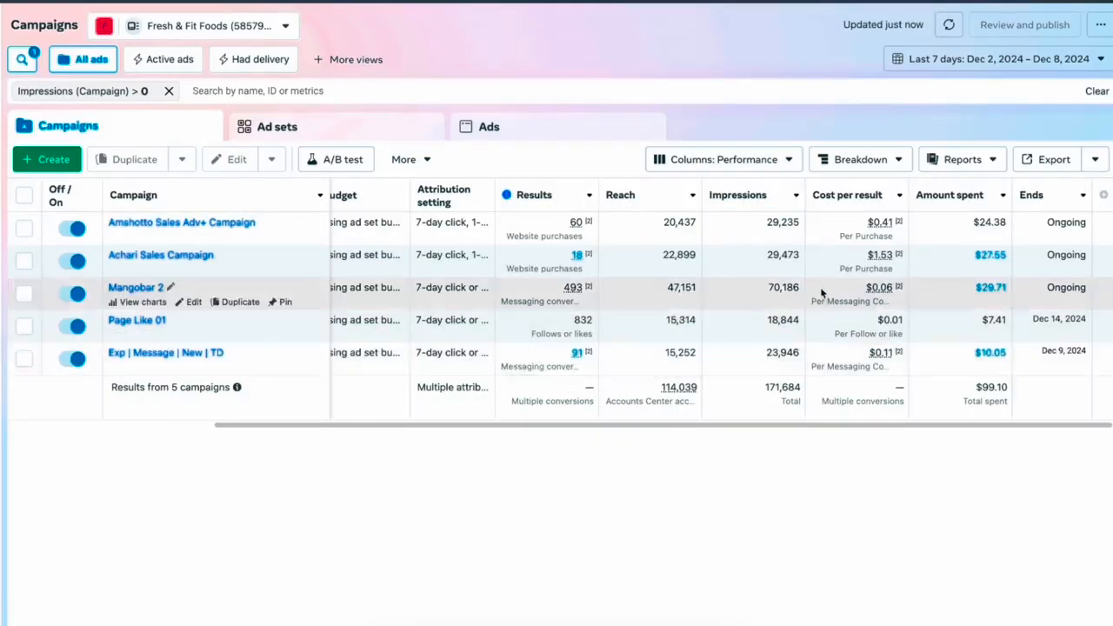
pyautogui.click(770, 159)
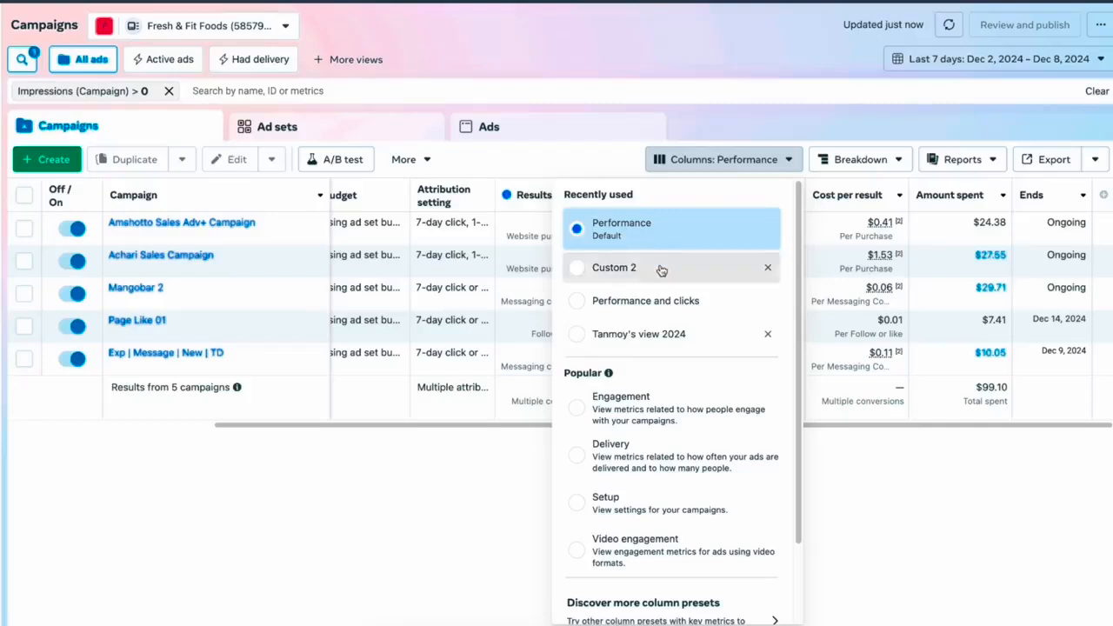
pyautogui.click(658, 268)
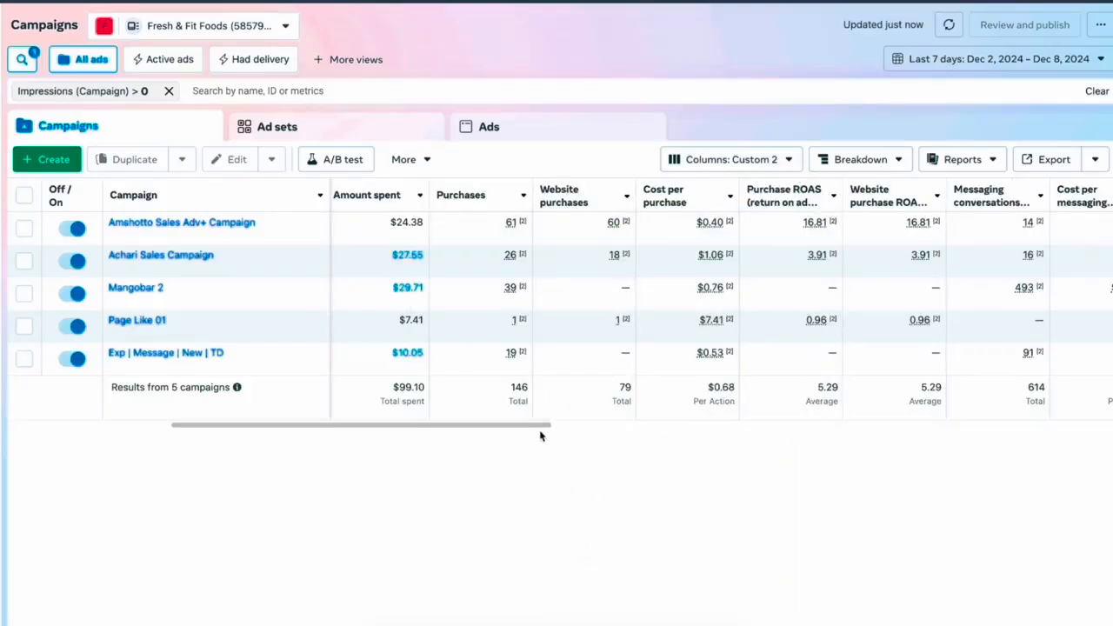
# Step: Examine each campaign's dates, objective, amount spent and purchase columns in the Custom 2 view
pyautogui.moveTo(537, 426); pyautogui.dragTo(561, 443)
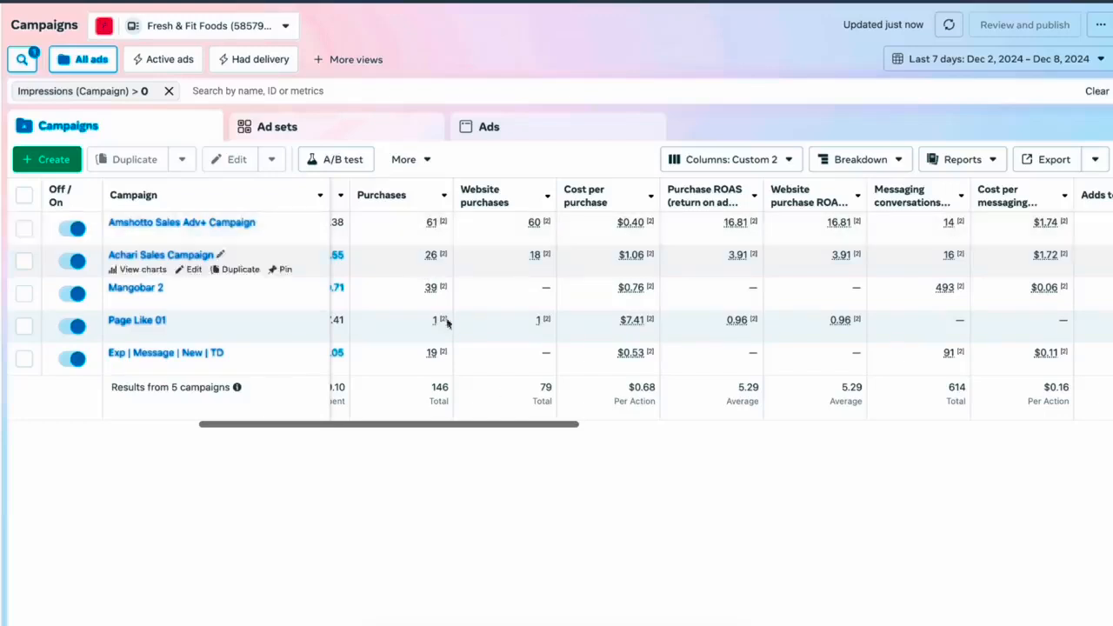
pyautogui.moveTo(443, 225)
pyautogui.hscroll(-10, 64, 514)
pyautogui.hscroll(6, 125, 522)
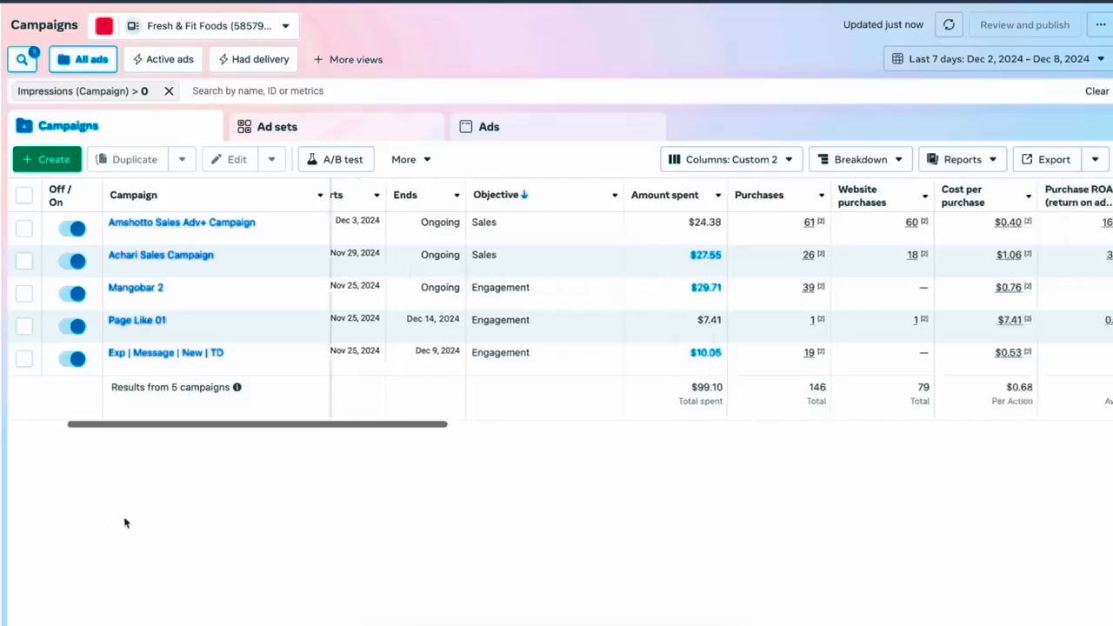
pyautogui.hscroll(1, 216, 508)
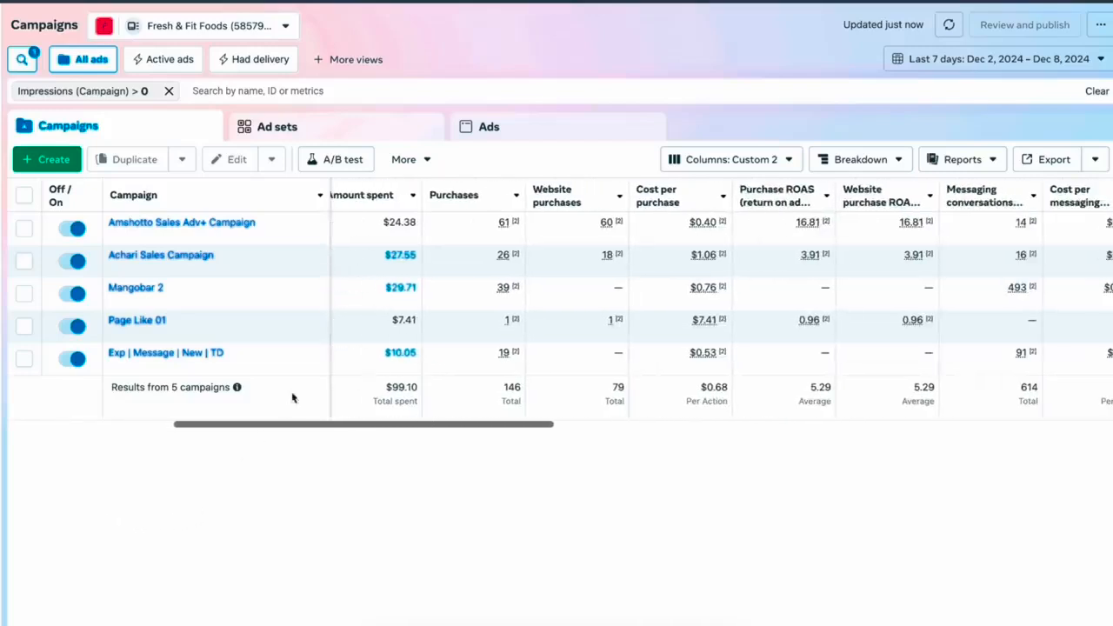
# Step: Select the Mangobar 2 campaign and compare purchase cost, ROAS, messaging, click, lead and follow metrics across the campaigns
pyautogui.doubleClick(500, 287)
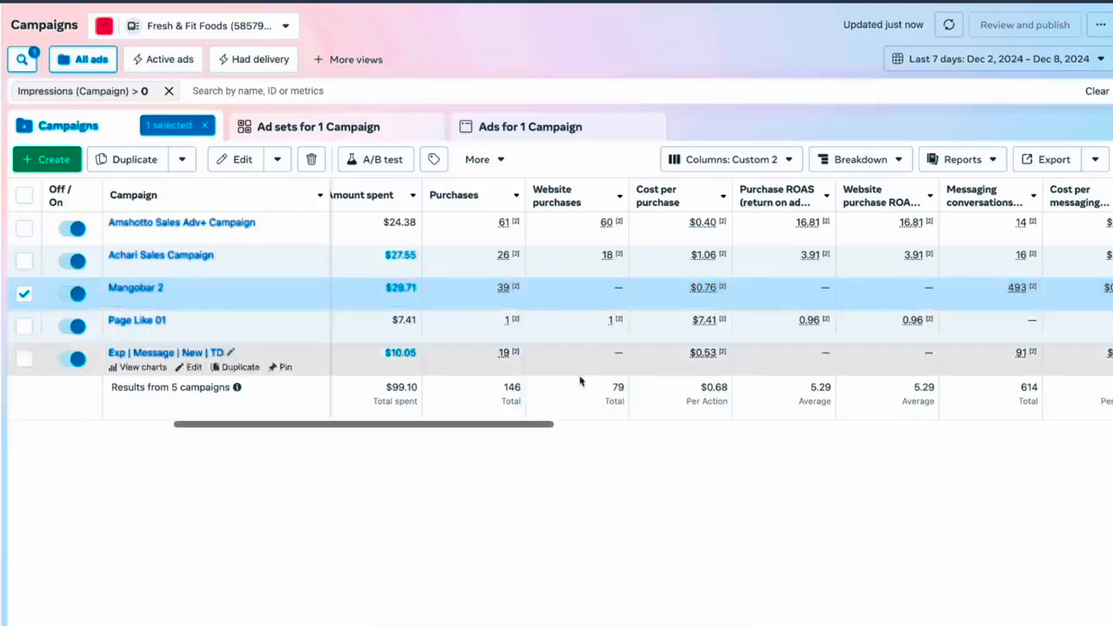
pyautogui.moveTo(548, 427); pyautogui.dragTo(595, 426)
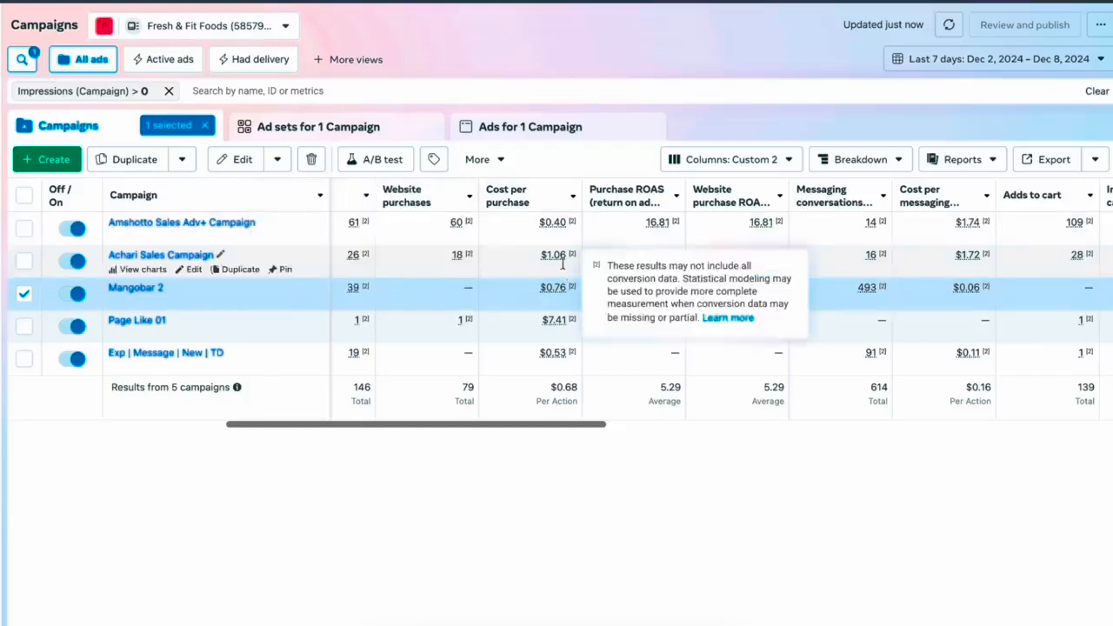
pyautogui.moveTo(535, 214); pyautogui.dragTo(564, 220)
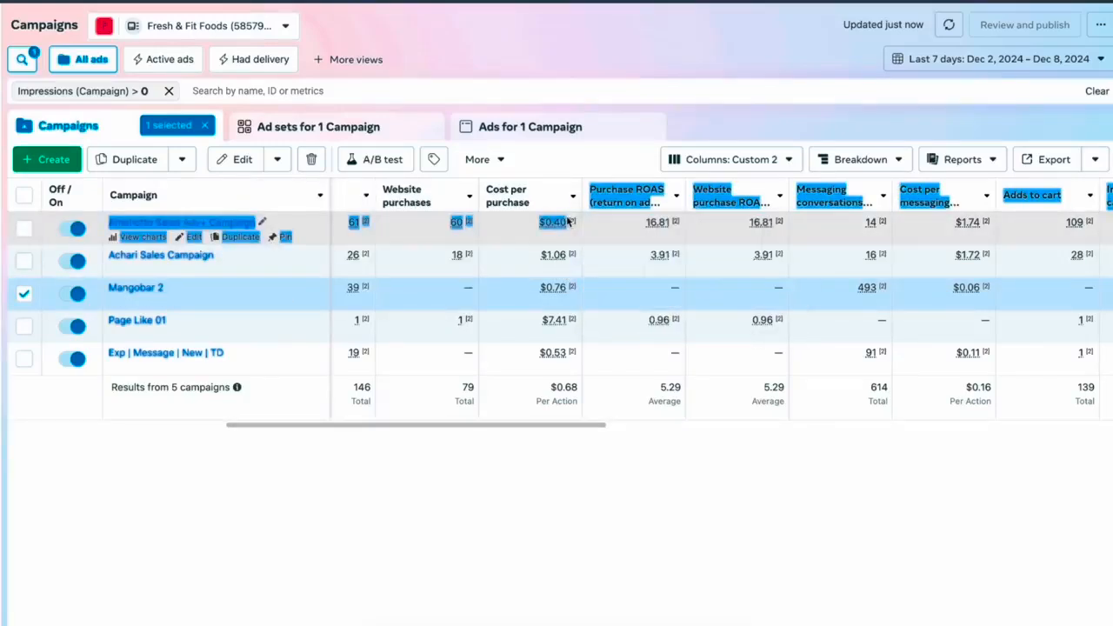
pyautogui.click(526, 506)
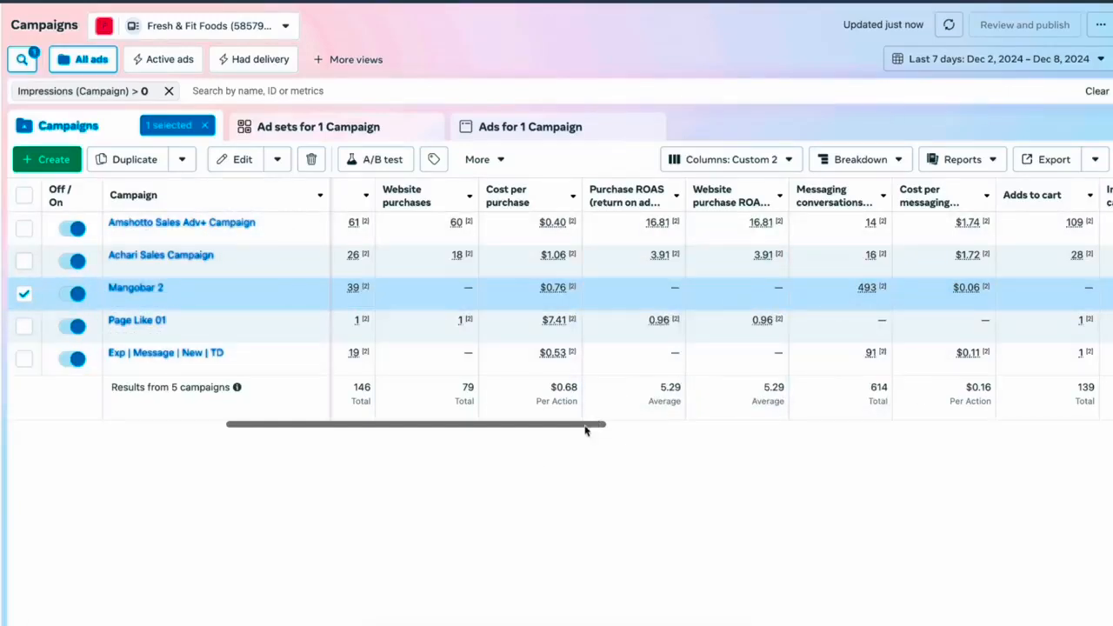
pyautogui.moveTo(585, 430); pyautogui.dragTo(640, 442)
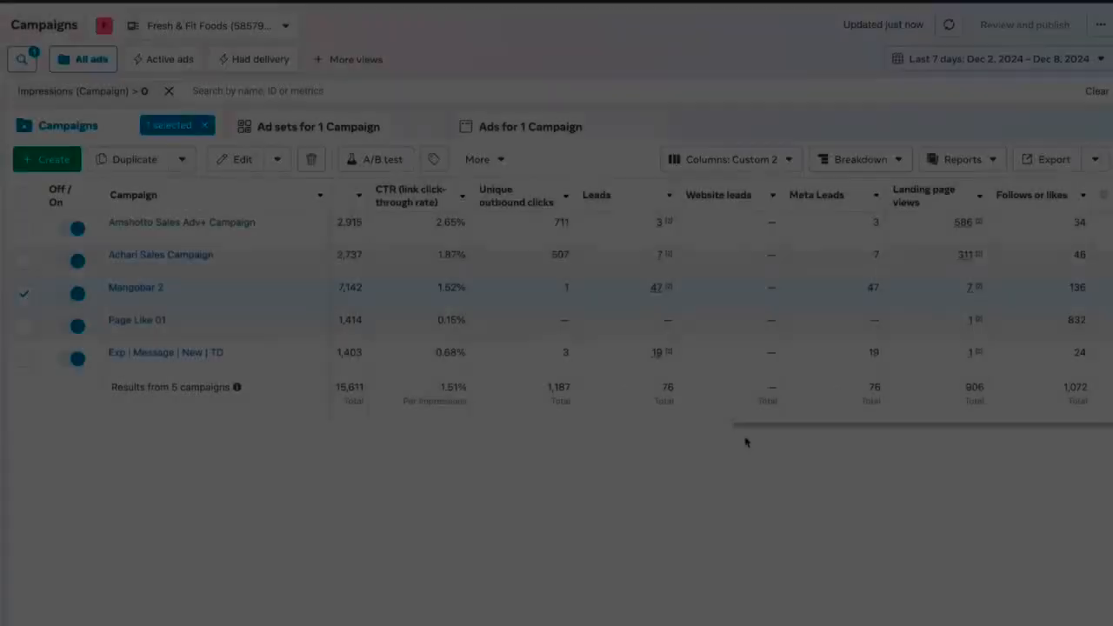
pyautogui.moveTo(763, 427); pyautogui.dragTo(19, 440)
pyautogui.moveTo(78, 369)
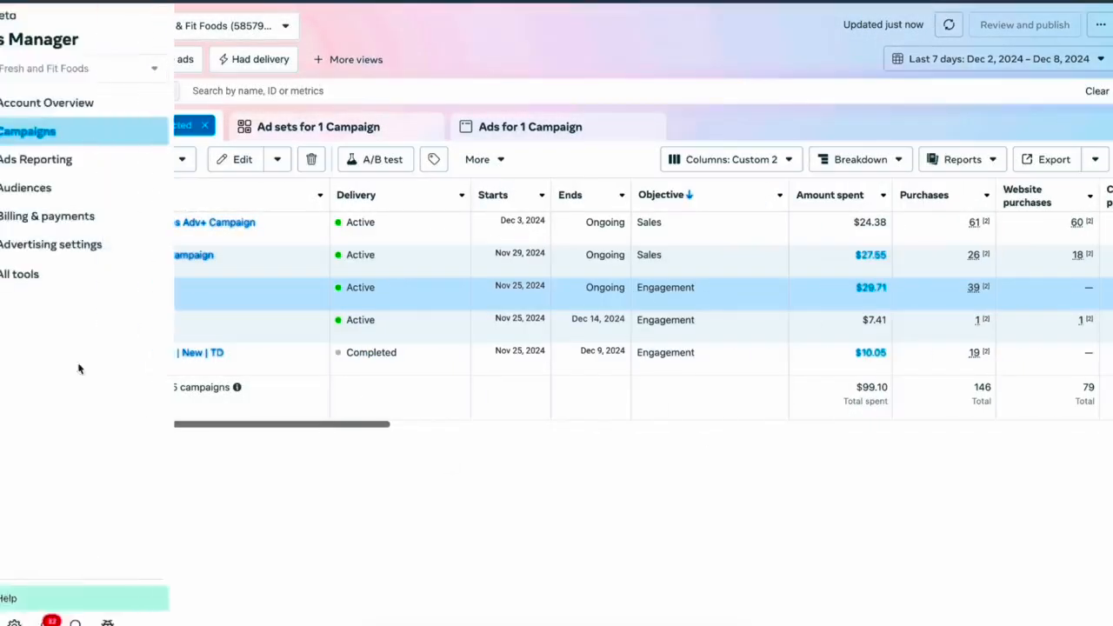
pyautogui.moveTo(372, 431); pyautogui.dragTo(519, 466)
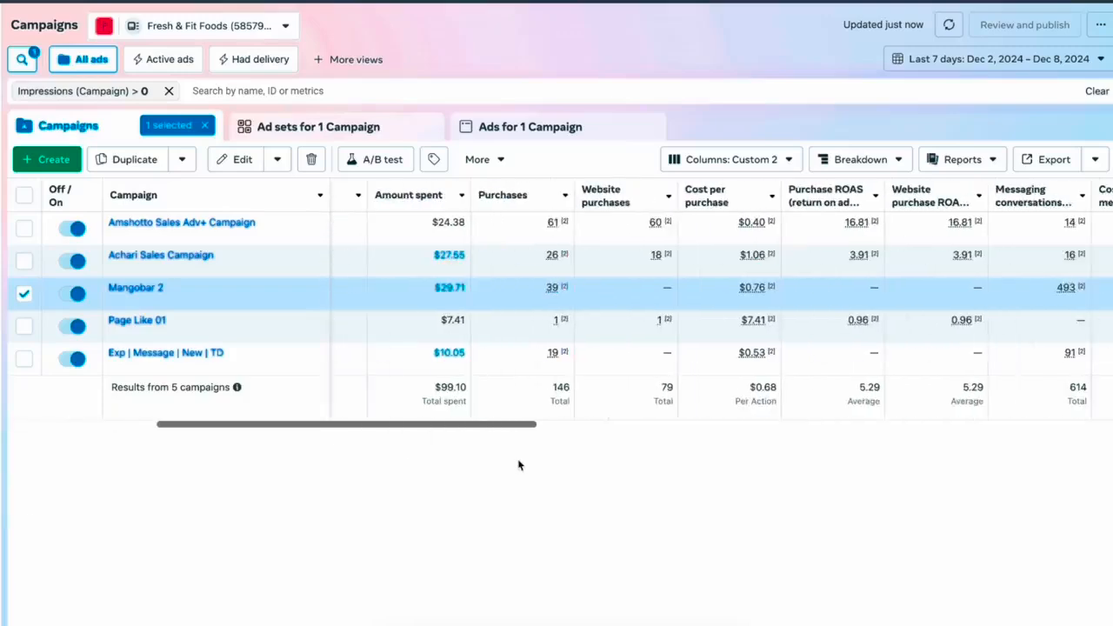